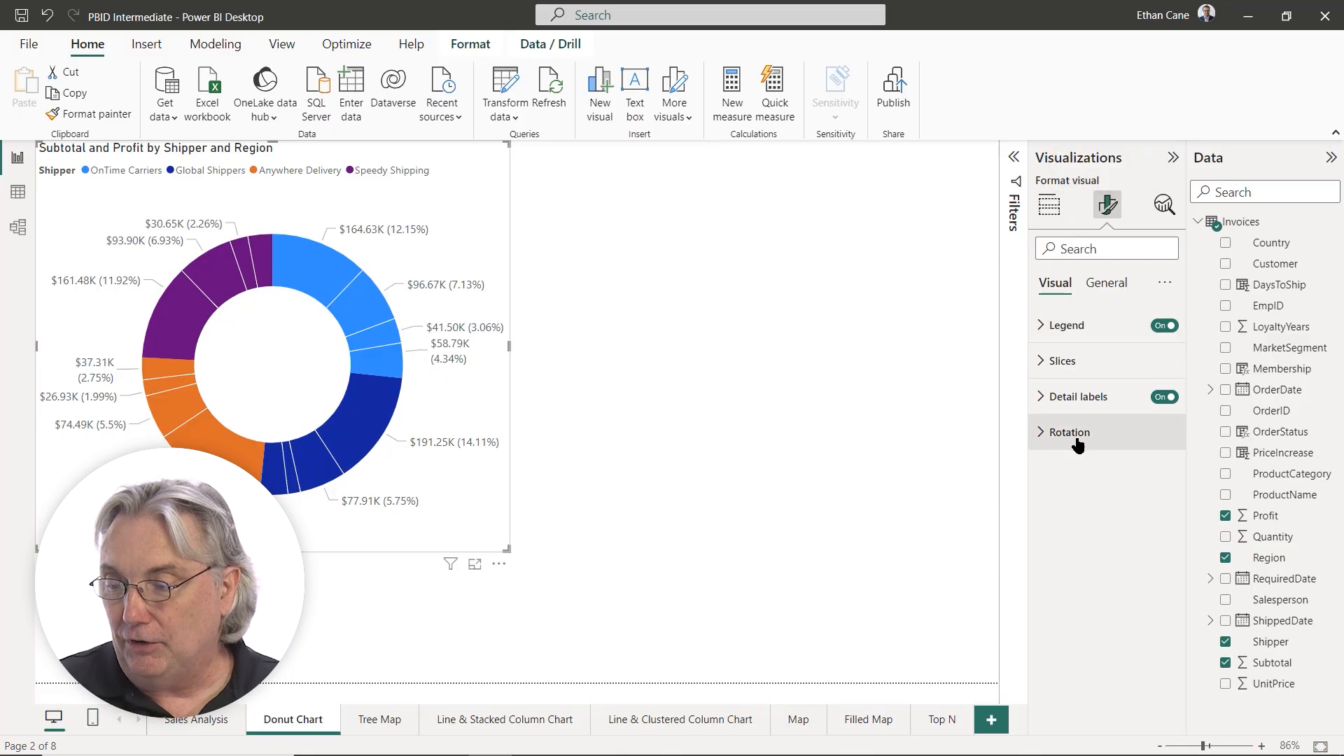
# Turn on the visual border and shadow effects for the donut chart
pyautogui.click(1106, 289)
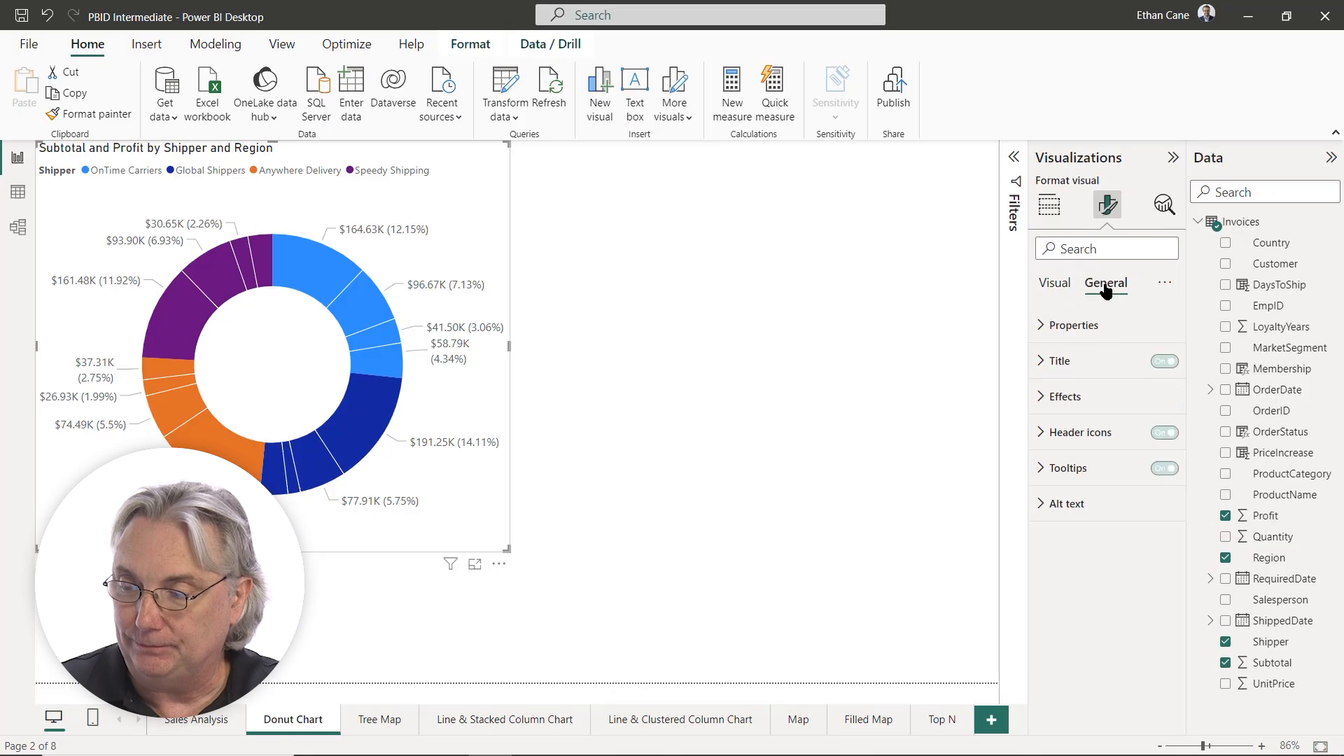
pyautogui.click(1041, 397)
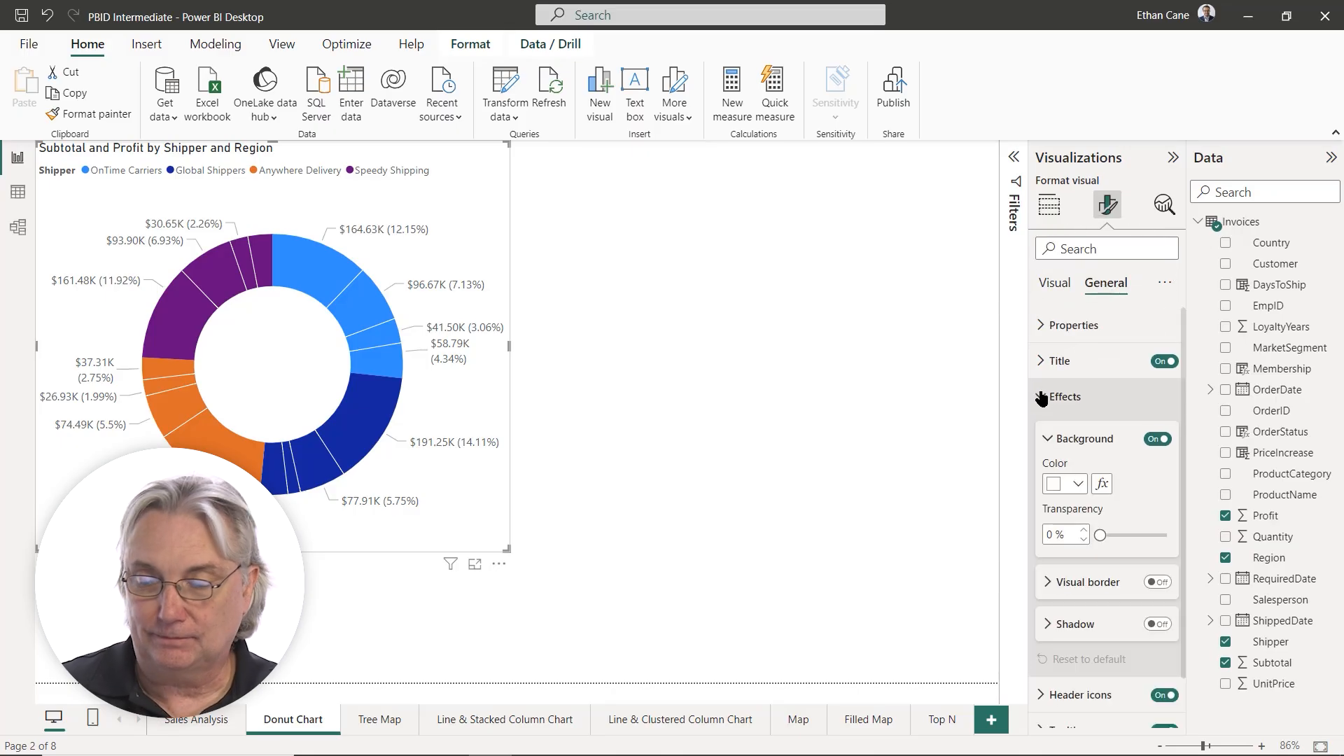
pyautogui.click(1159, 582)
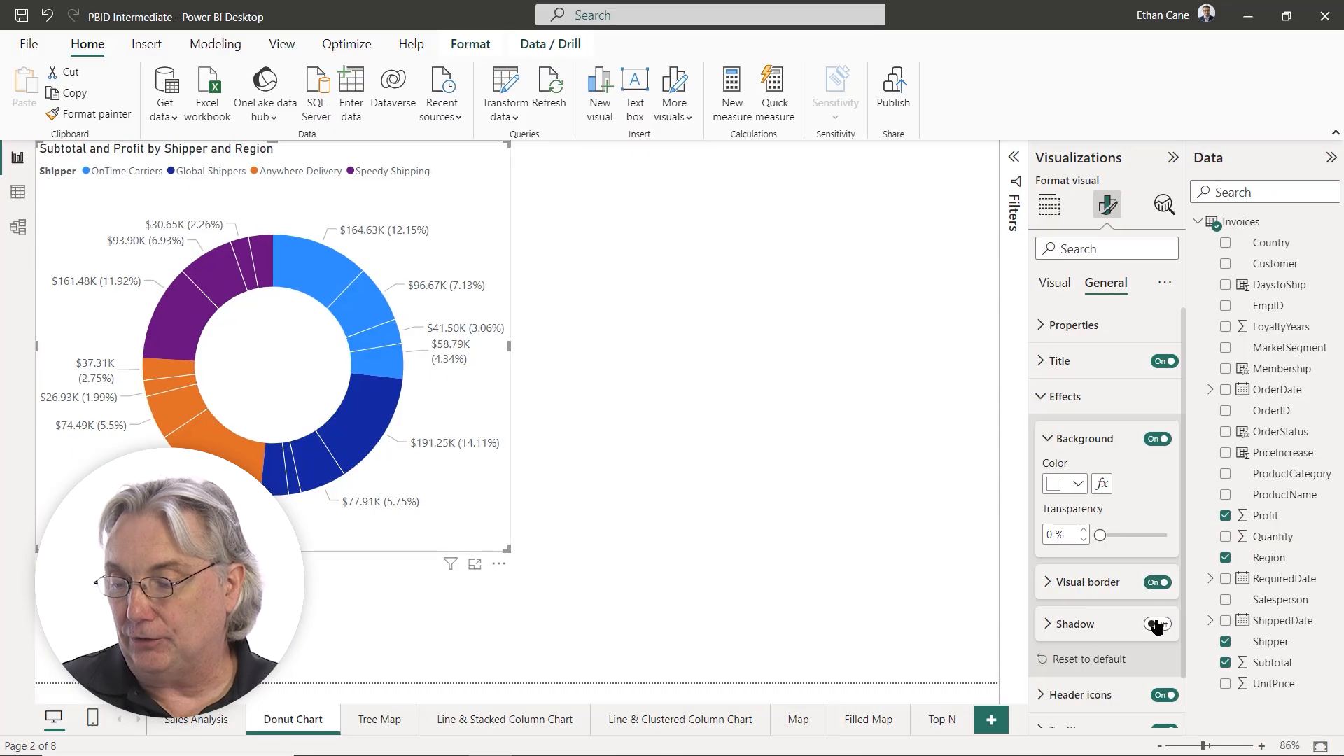
pyautogui.click(1163, 626)
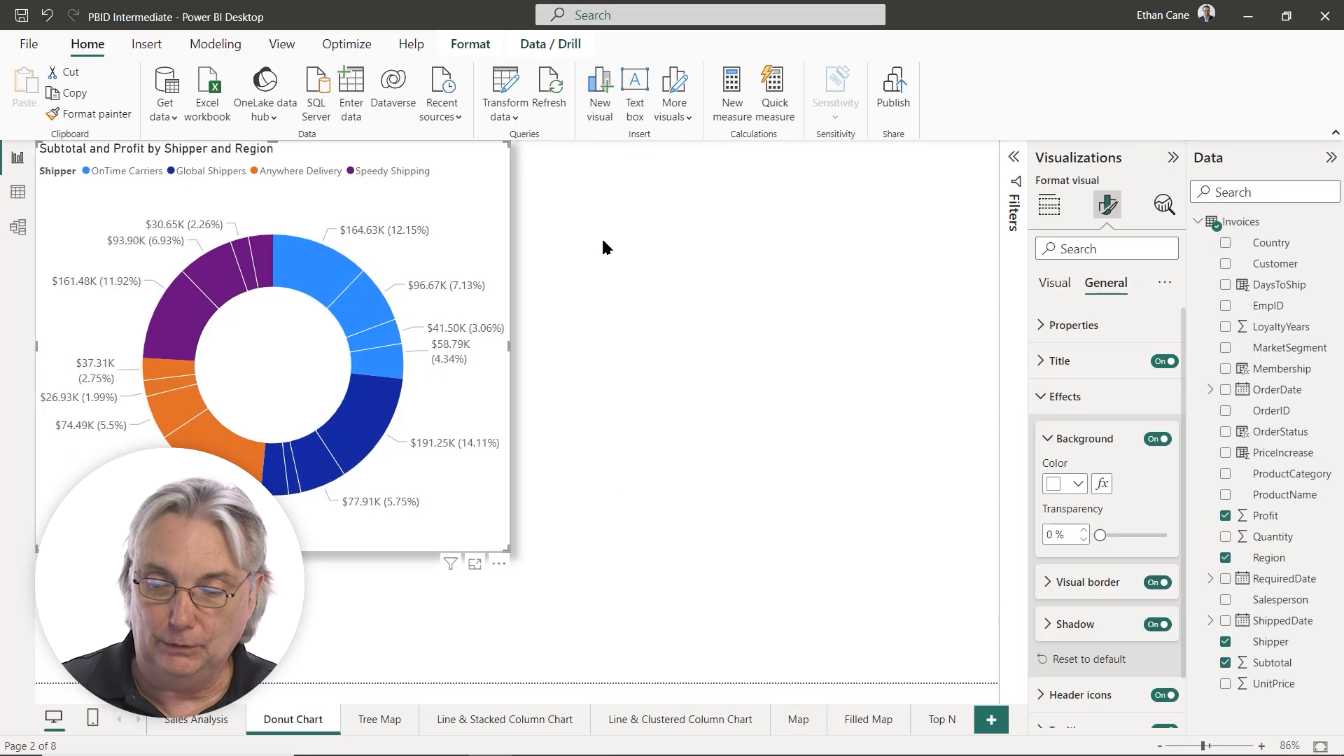
pyautogui.click(666, 375)
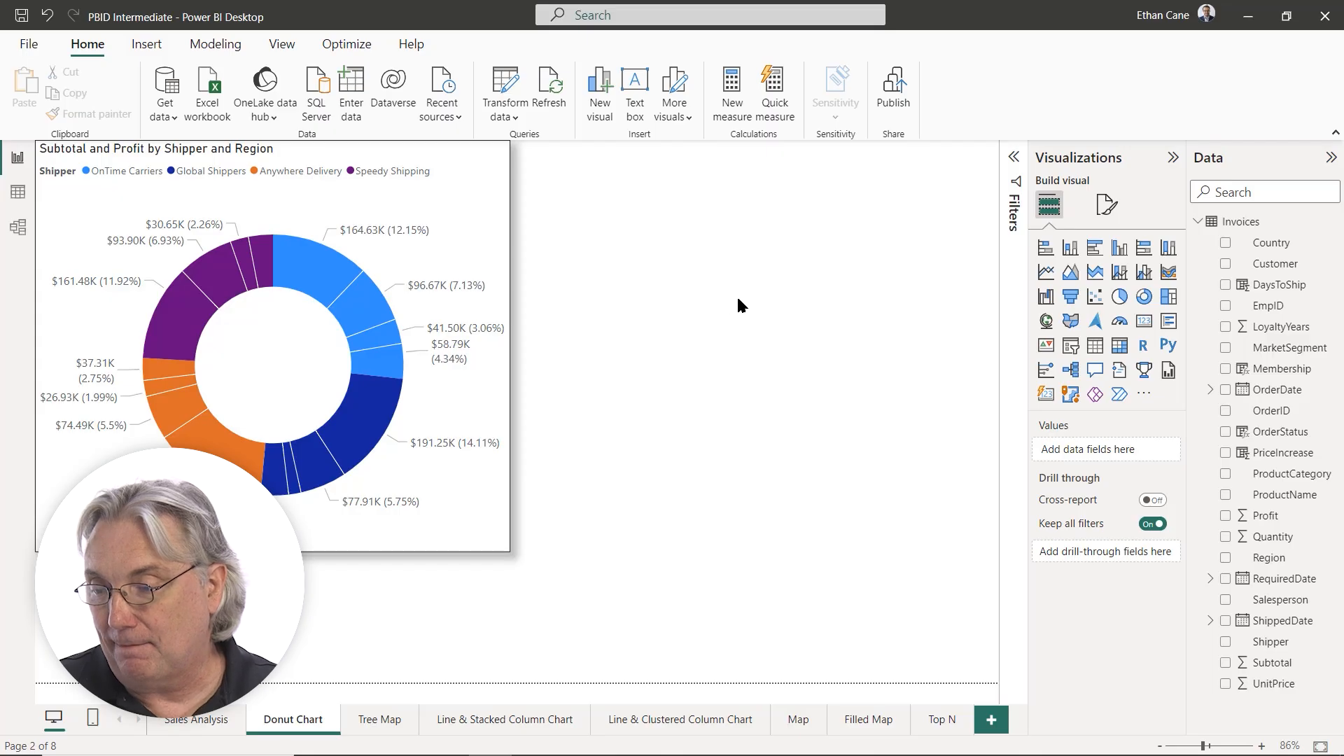
# Add an empty slicer to the report page, place it beside the donut chart's upper right corner and narrow it
pyautogui.click(1070, 346)
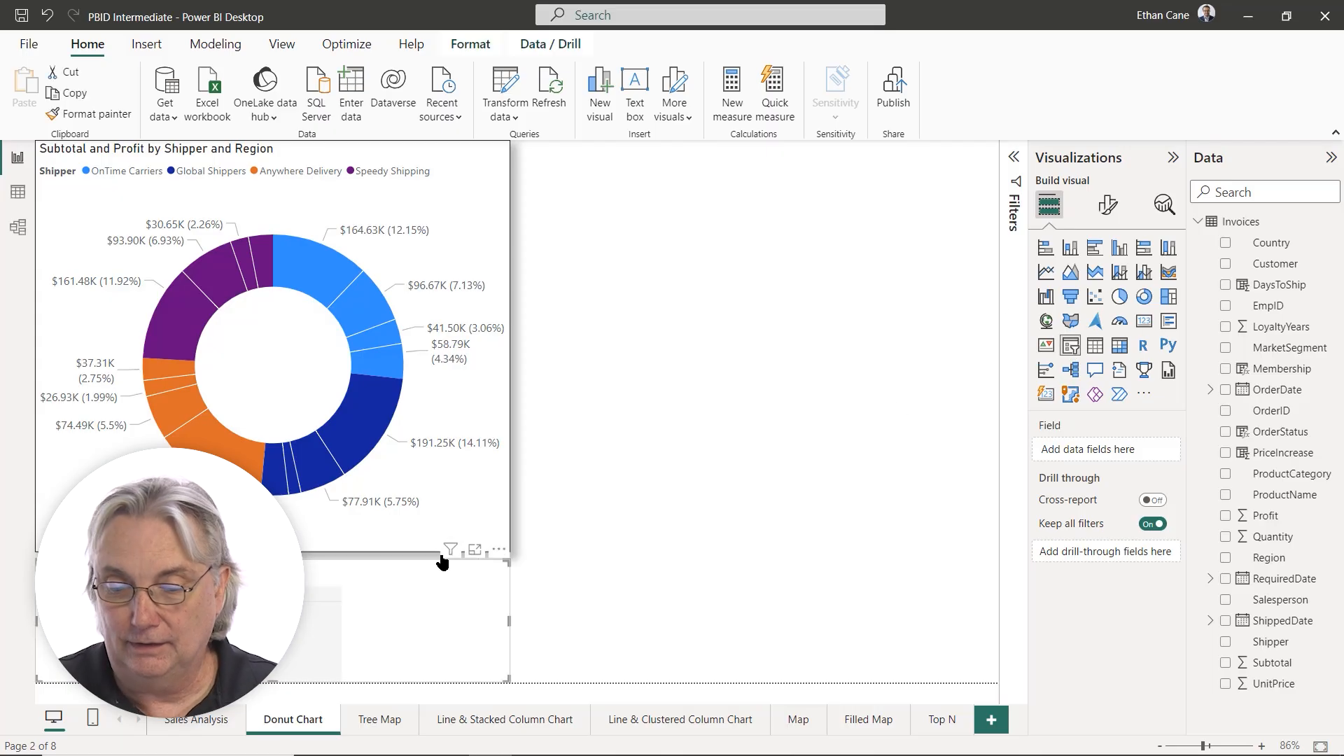
pyautogui.moveTo(354, 581); pyautogui.dragTo(843, 175)
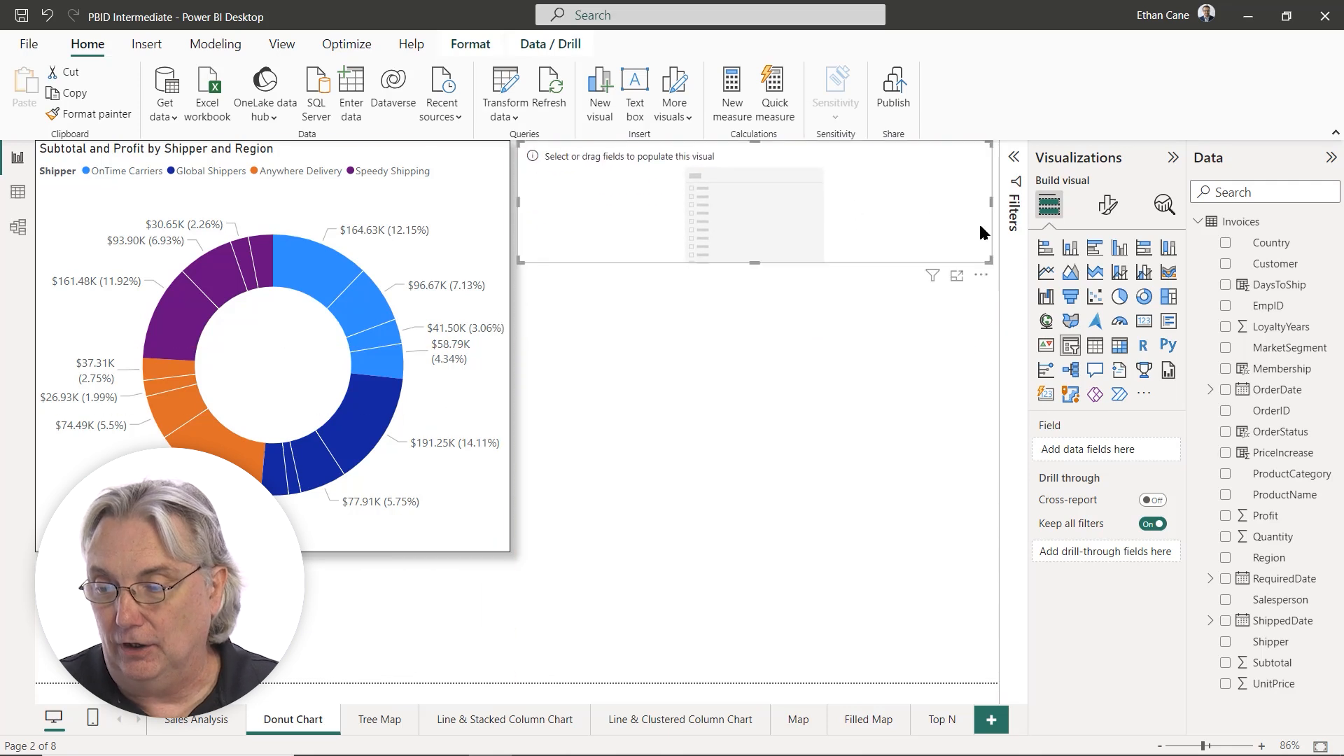
pyautogui.moveTo(987, 200); pyautogui.dragTo(761, 205)
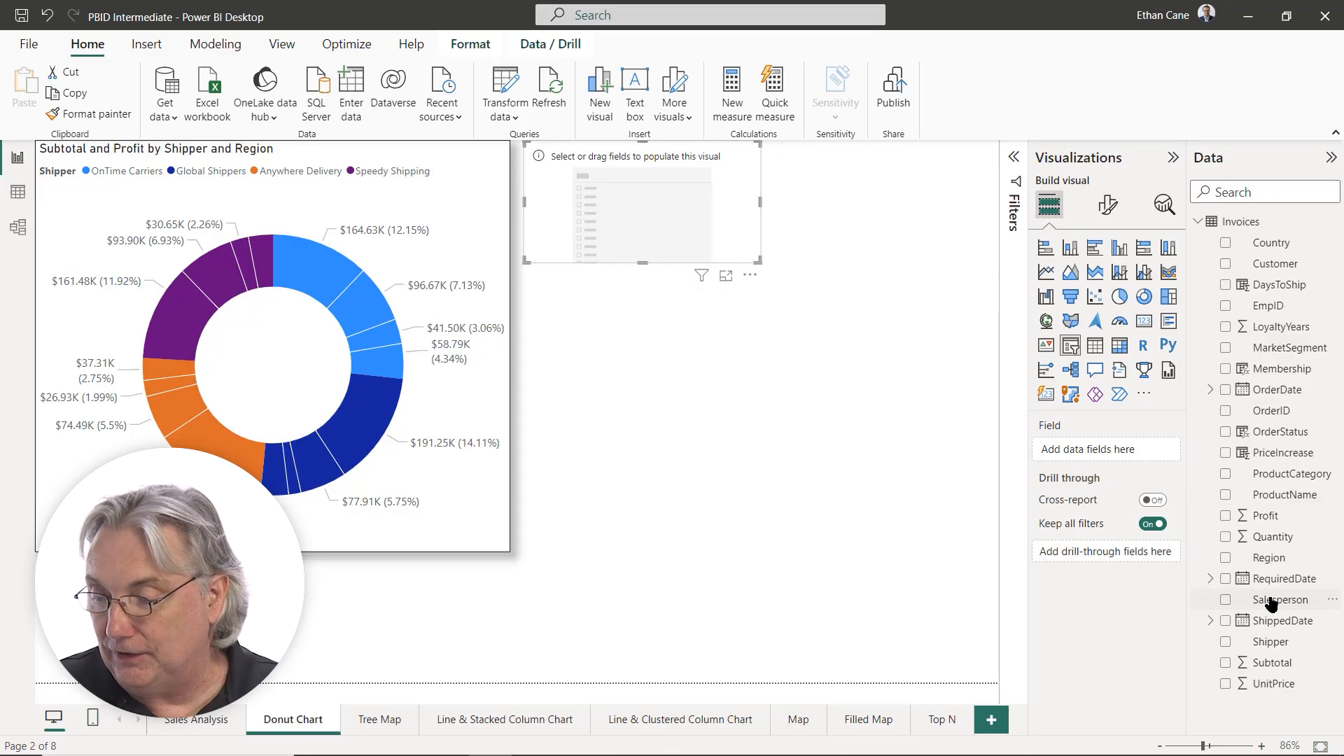
# Assign the Salesperson field to the new slicer, then make it taller and narrower to fit the full list of names
pyautogui.moveTo(1260, 602); pyautogui.dragTo(1104, 452)
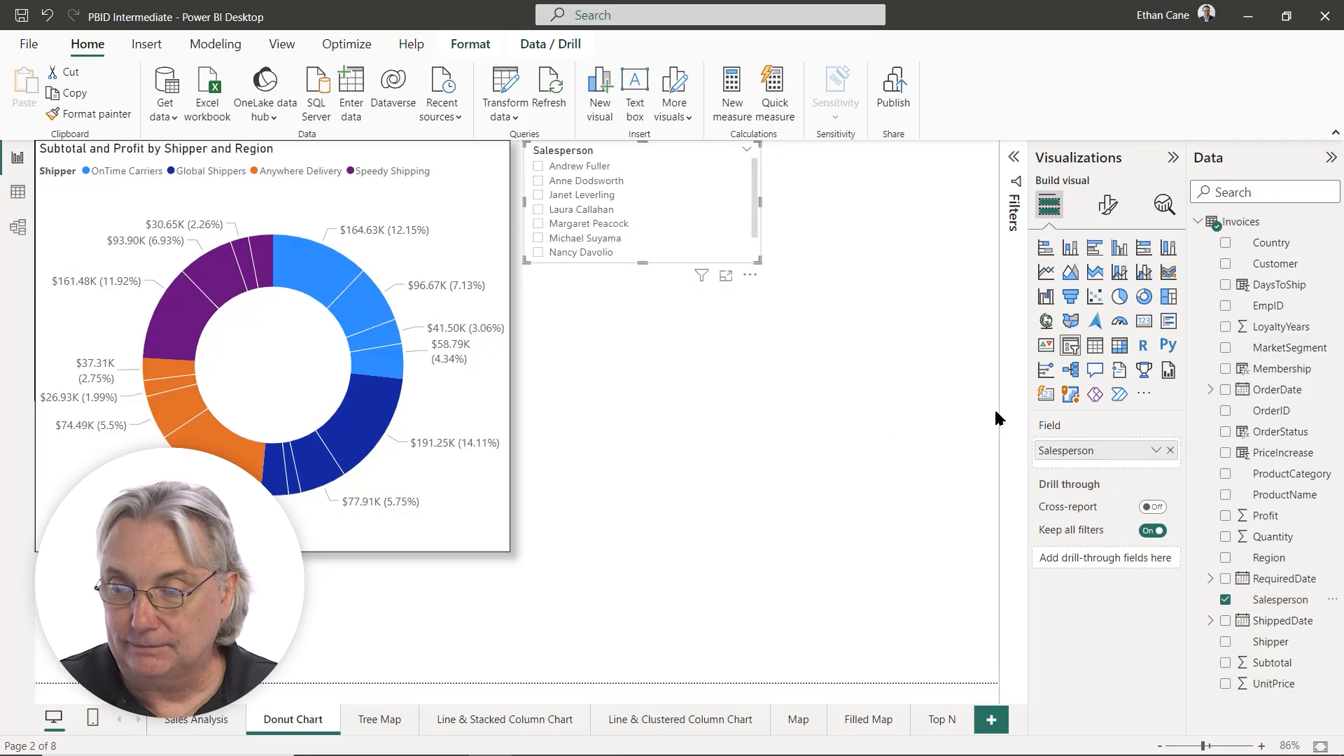
pyautogui.moveTo(641, 259); pyautogui.dragTo(645, 303)
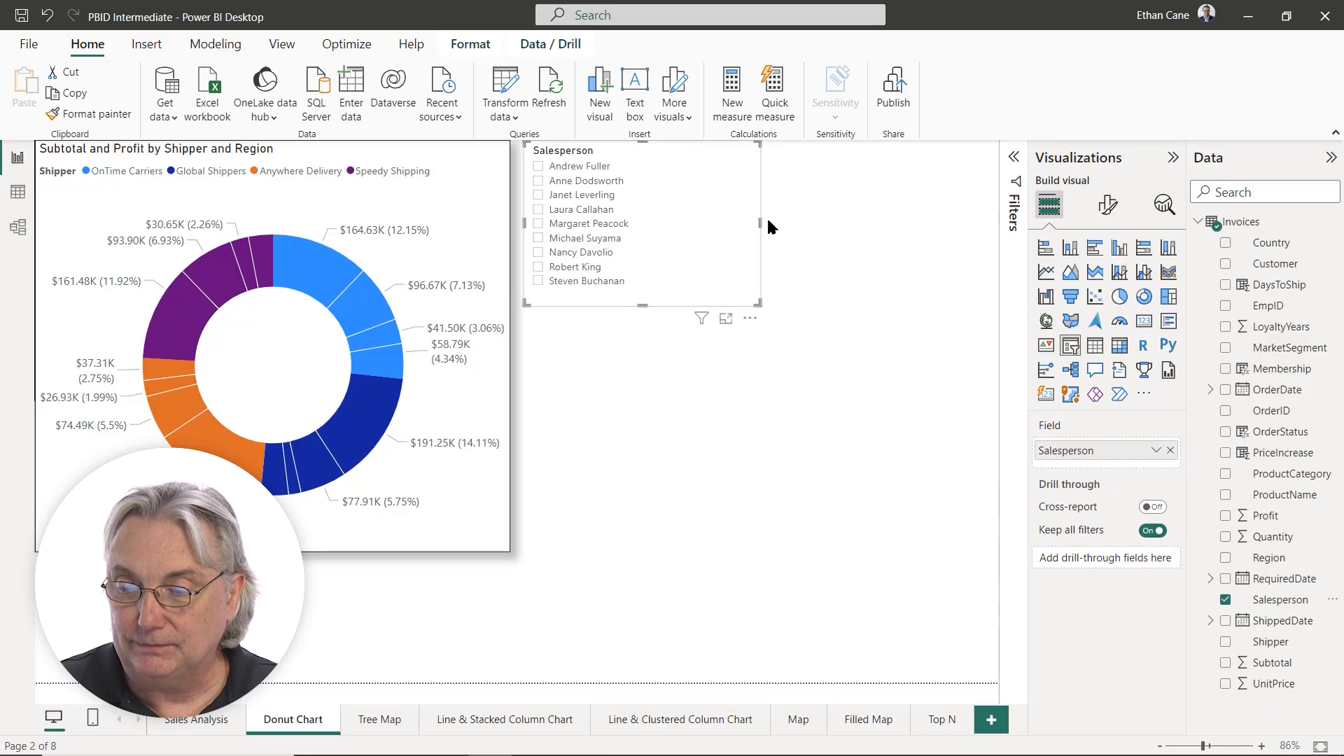
pyautogui.moveTo(757, 218); pyautogui.dragTo(691, 220)
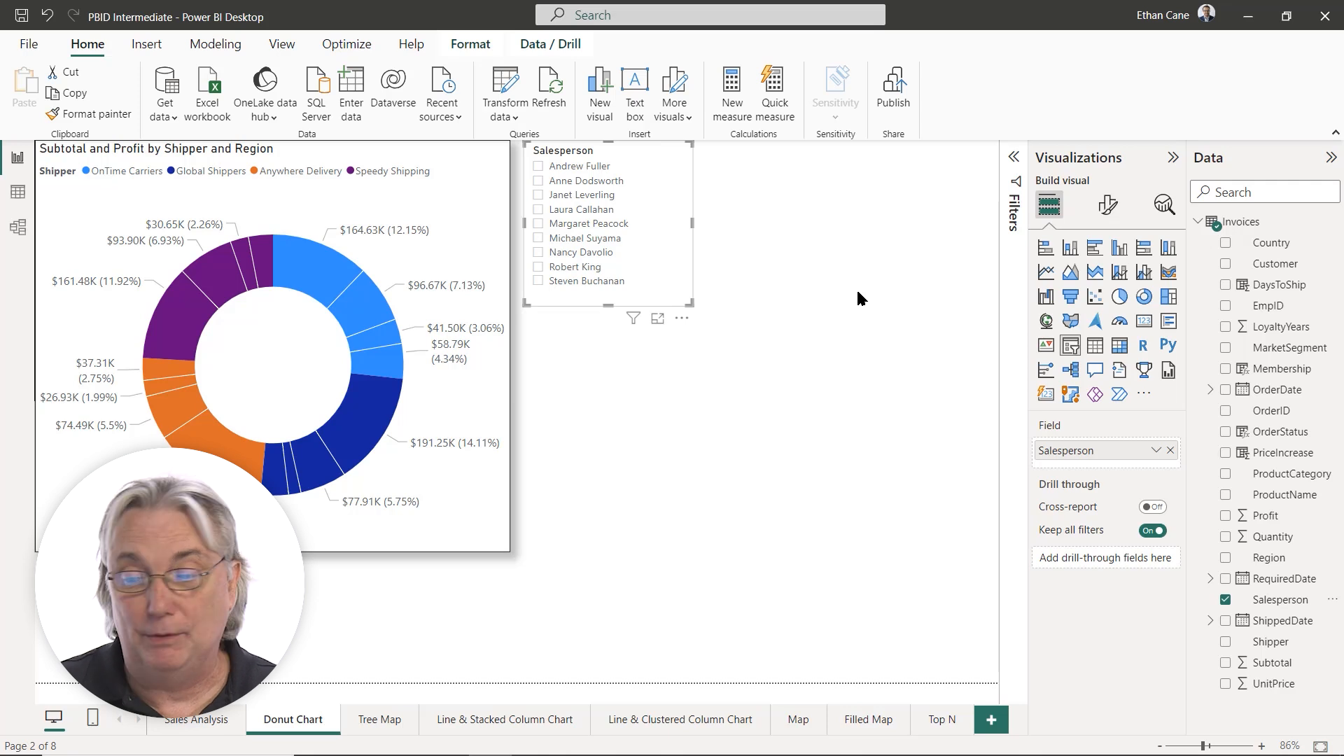
# Set the Salesperson slicer's values font size to 12 and lengthen the slicer to fit every entry
pyautogui.click(1104, 218)
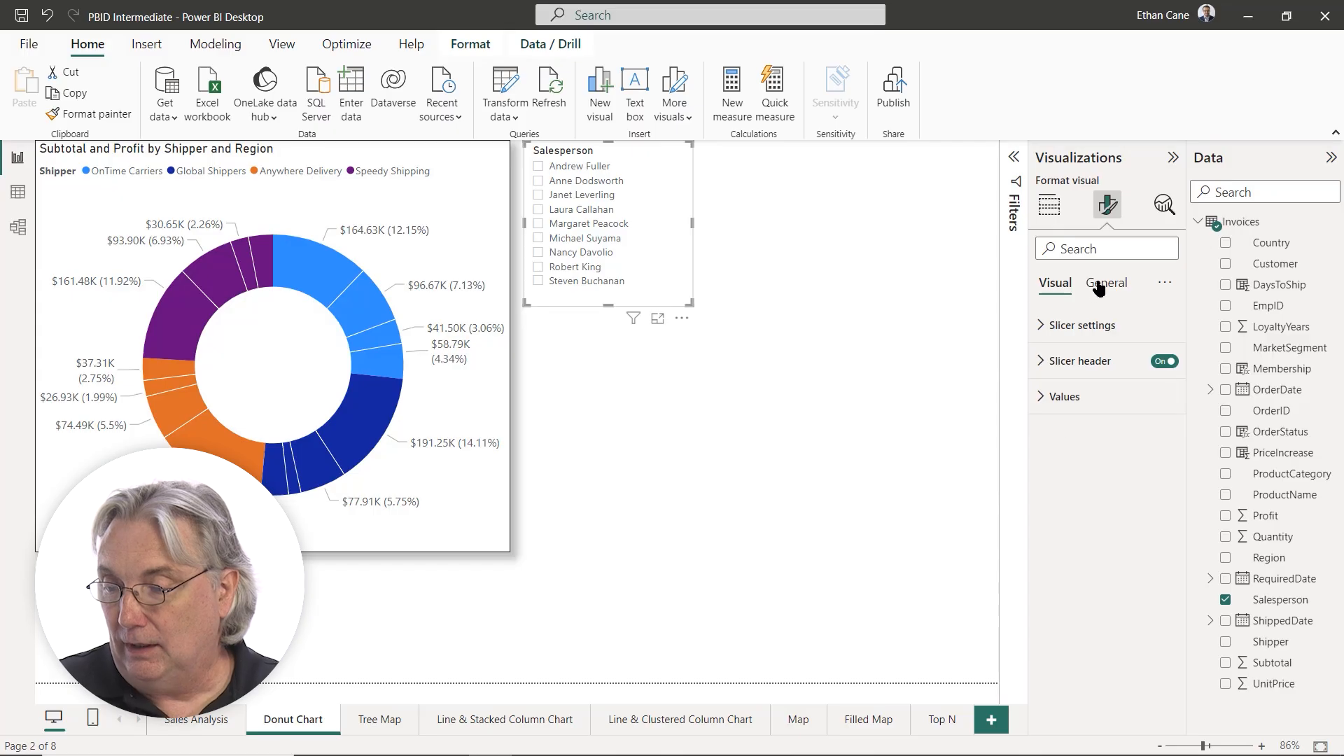
pyautogui.click(1044, 397)
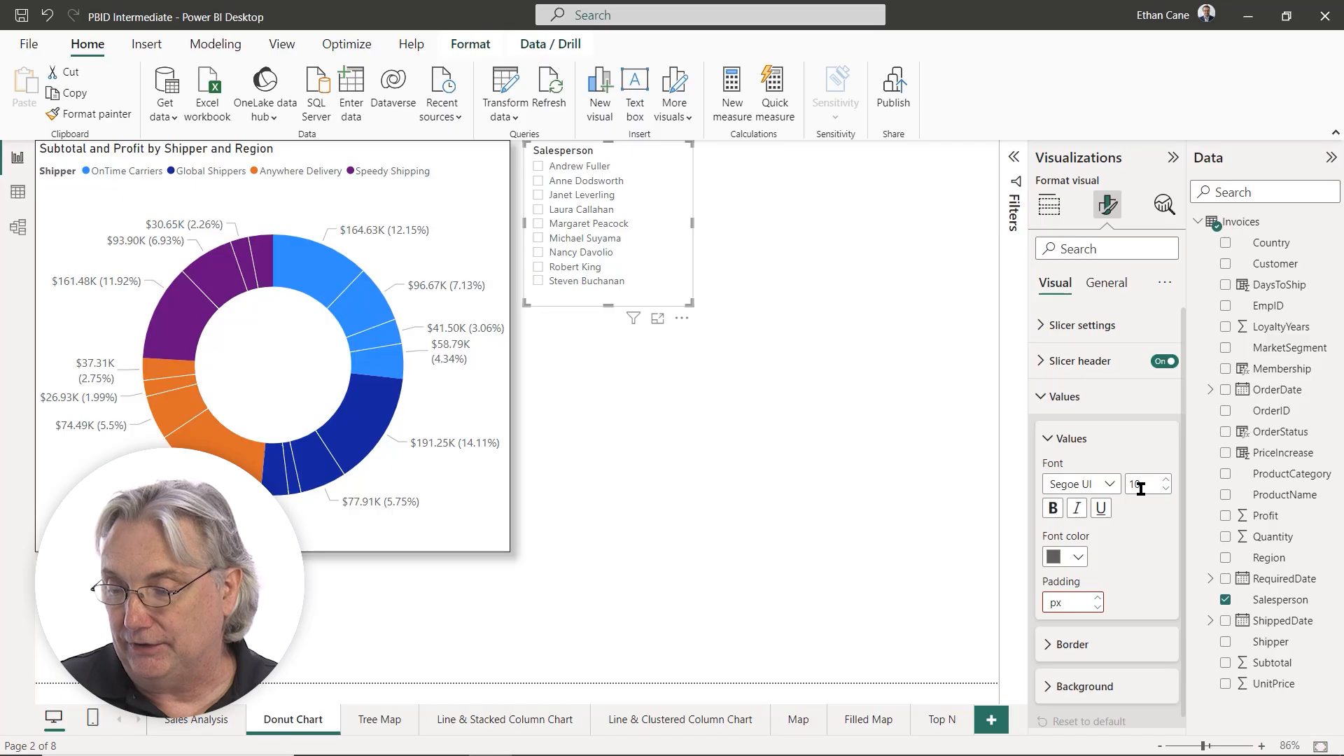
pyautogui.click(1165, 489)
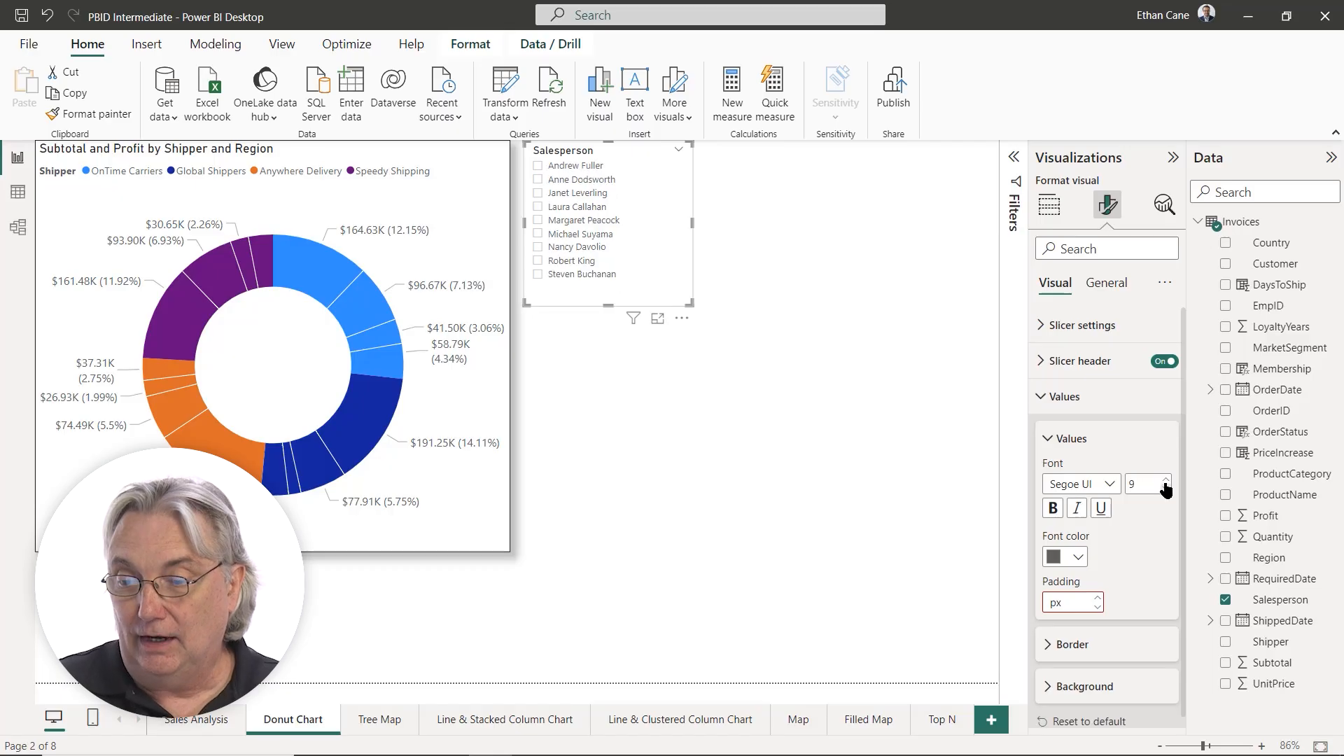
pyautogui.click(1166, 481)
pyautogui.click(1166, 481)
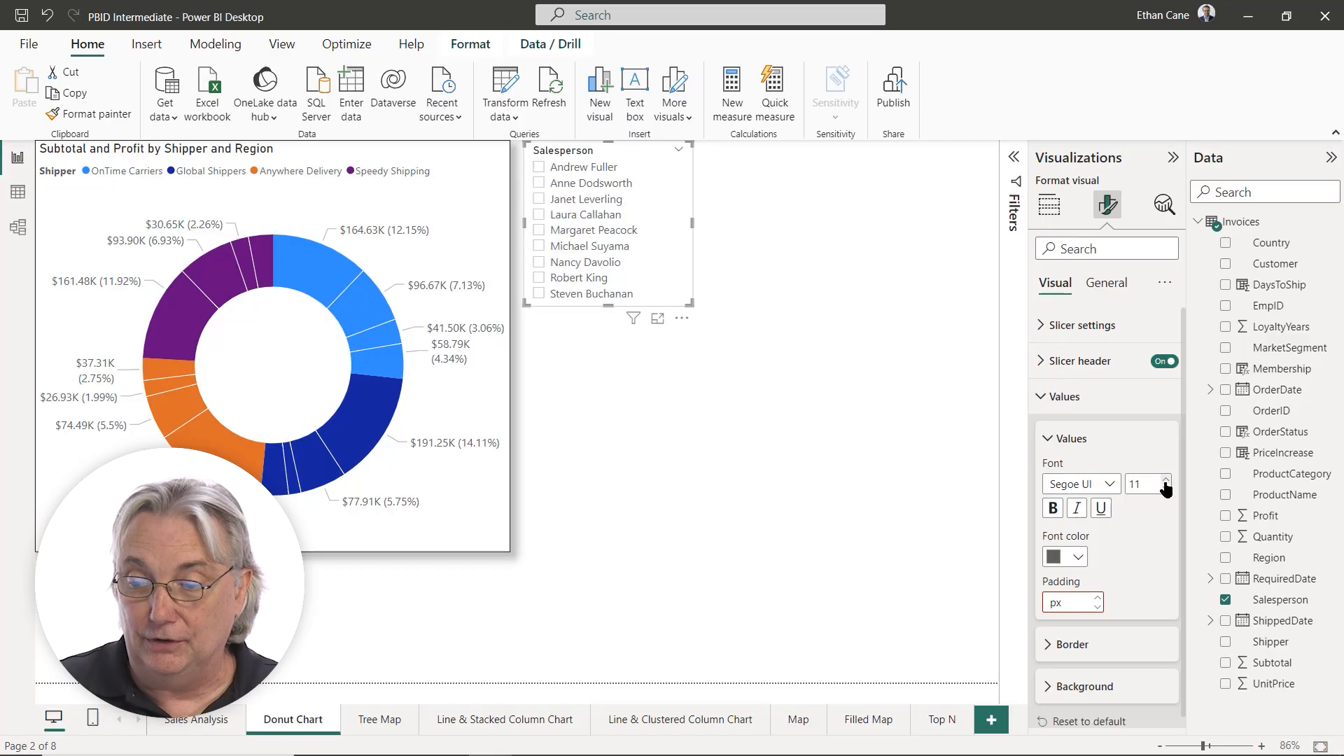
pyautogui.click(1166, 481)
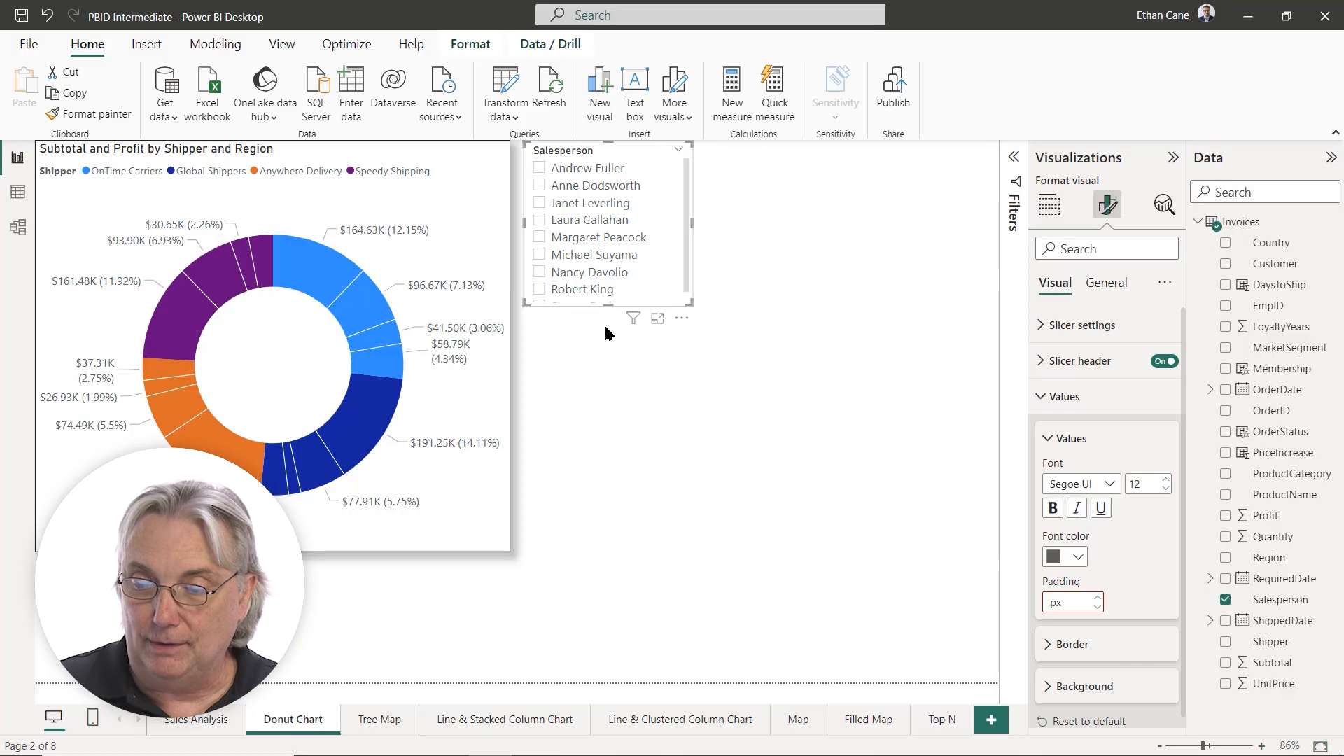
pyautogui.moveTo(606, 318); pyautogui.dragTo(606, 327)
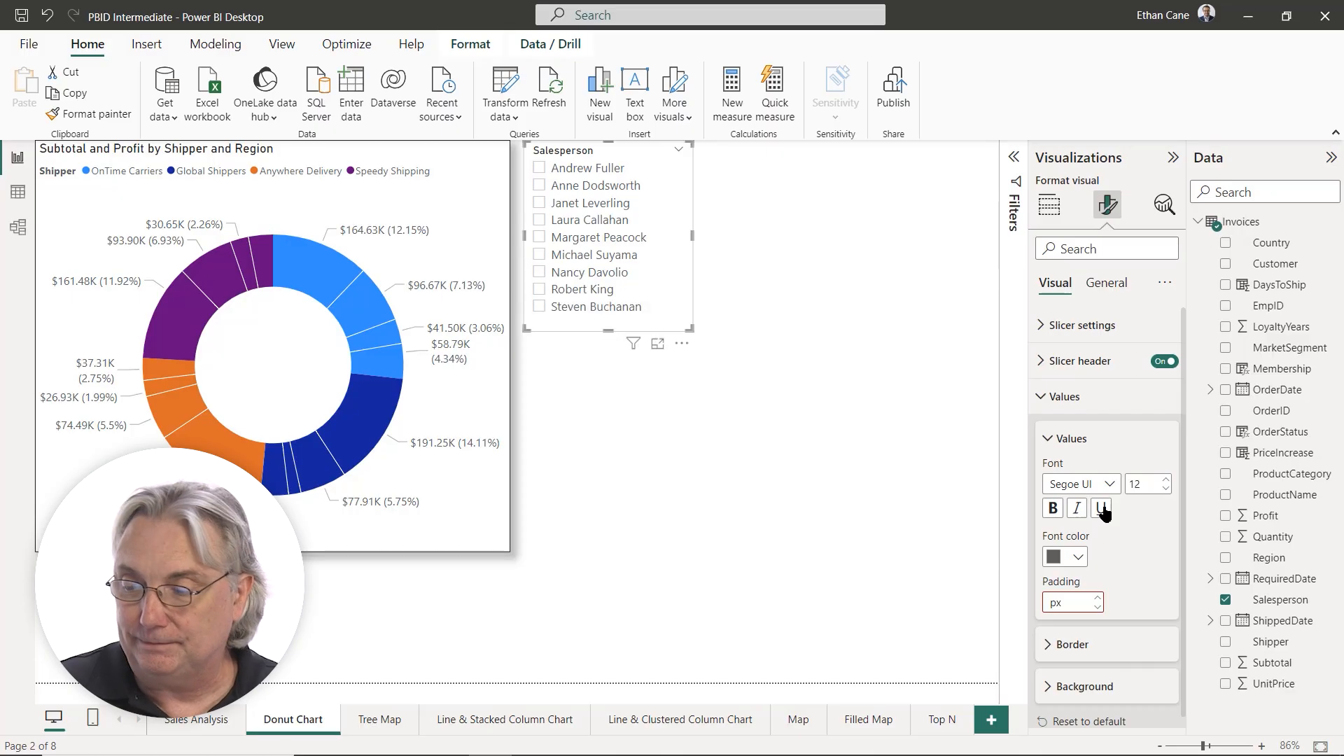
pyautogui.click(1046, 398)
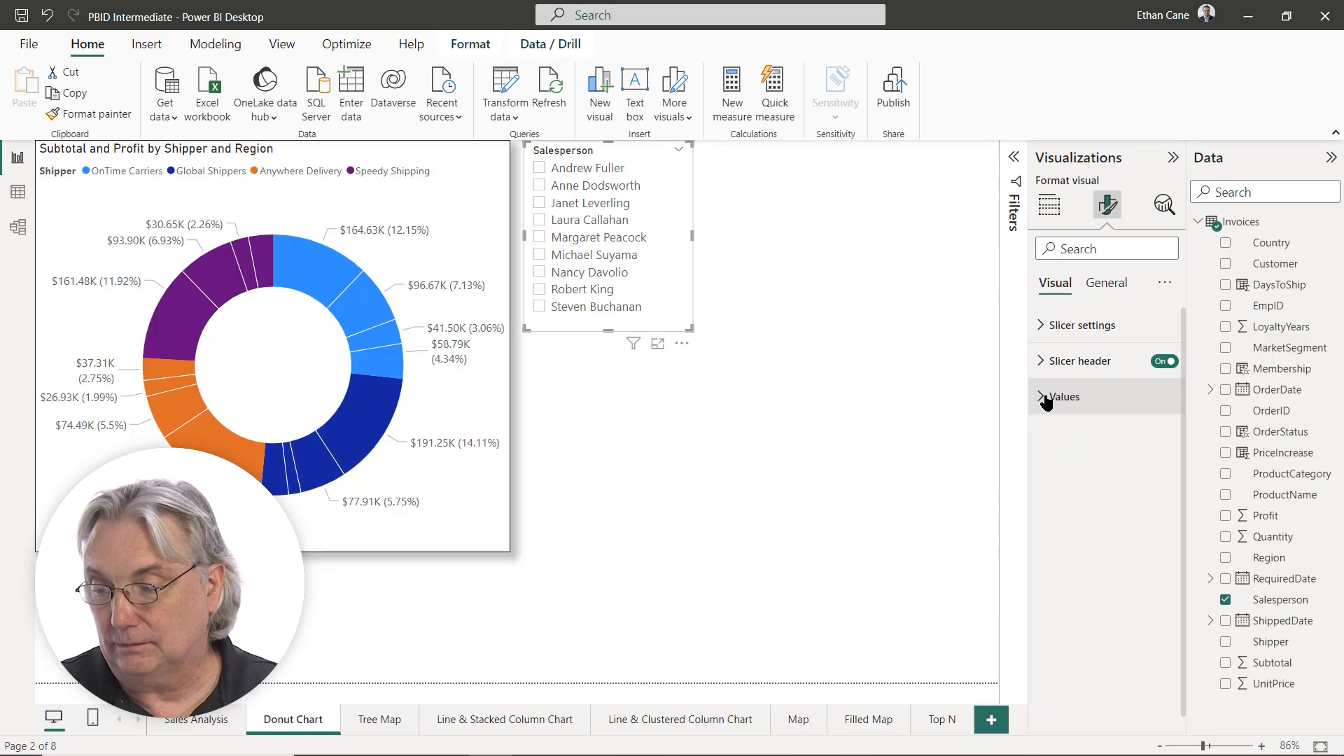
# Turn on the visual border and shadow effects for the Salesperson slicer
pyautogui.click(1107, 284)
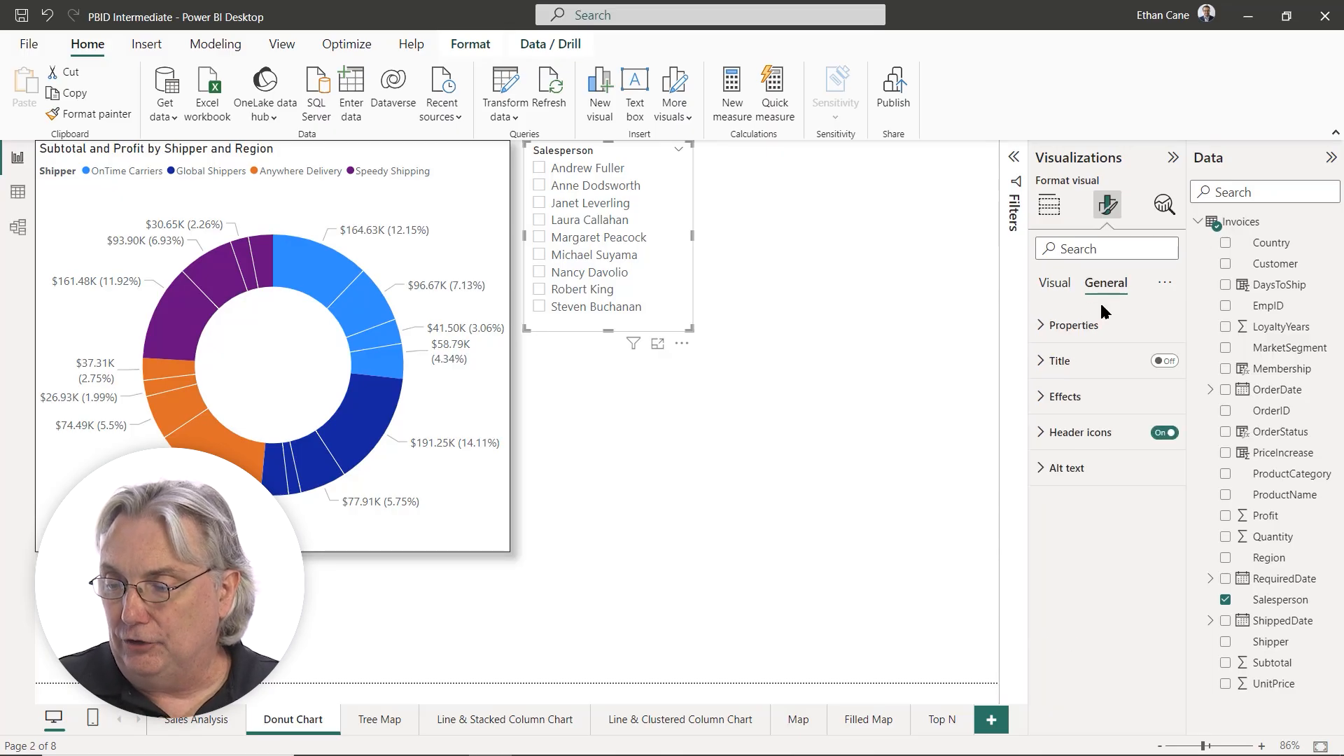
pyautogui.click(1041, 399)
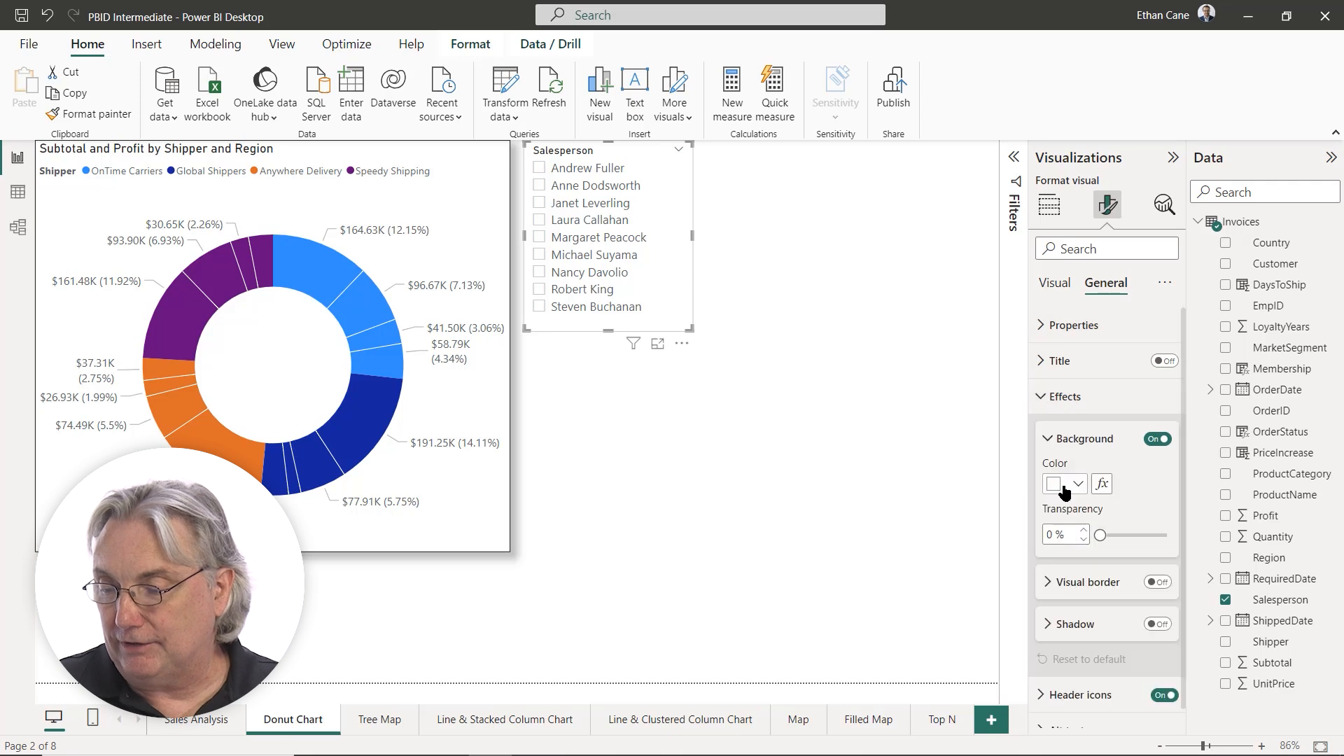
pyautogui.click(1155, 583)
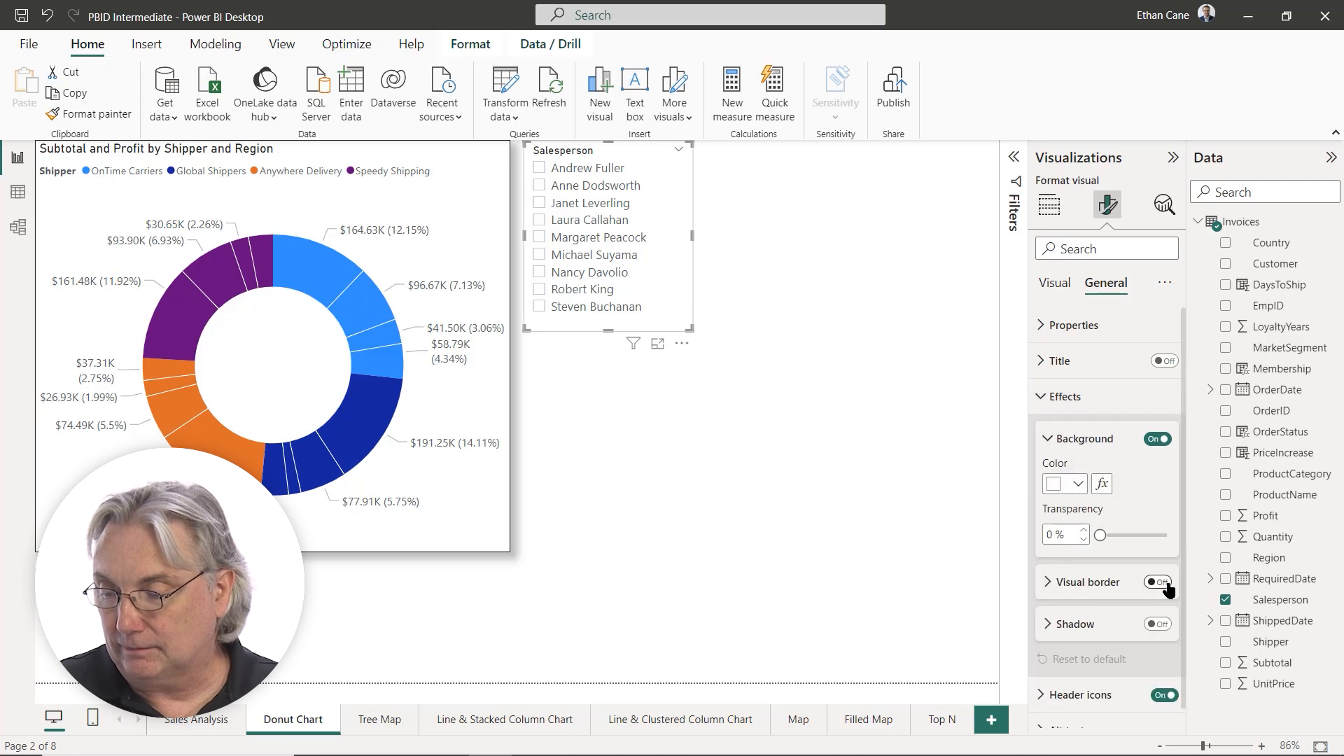
pyautogui.click(1163, 628)
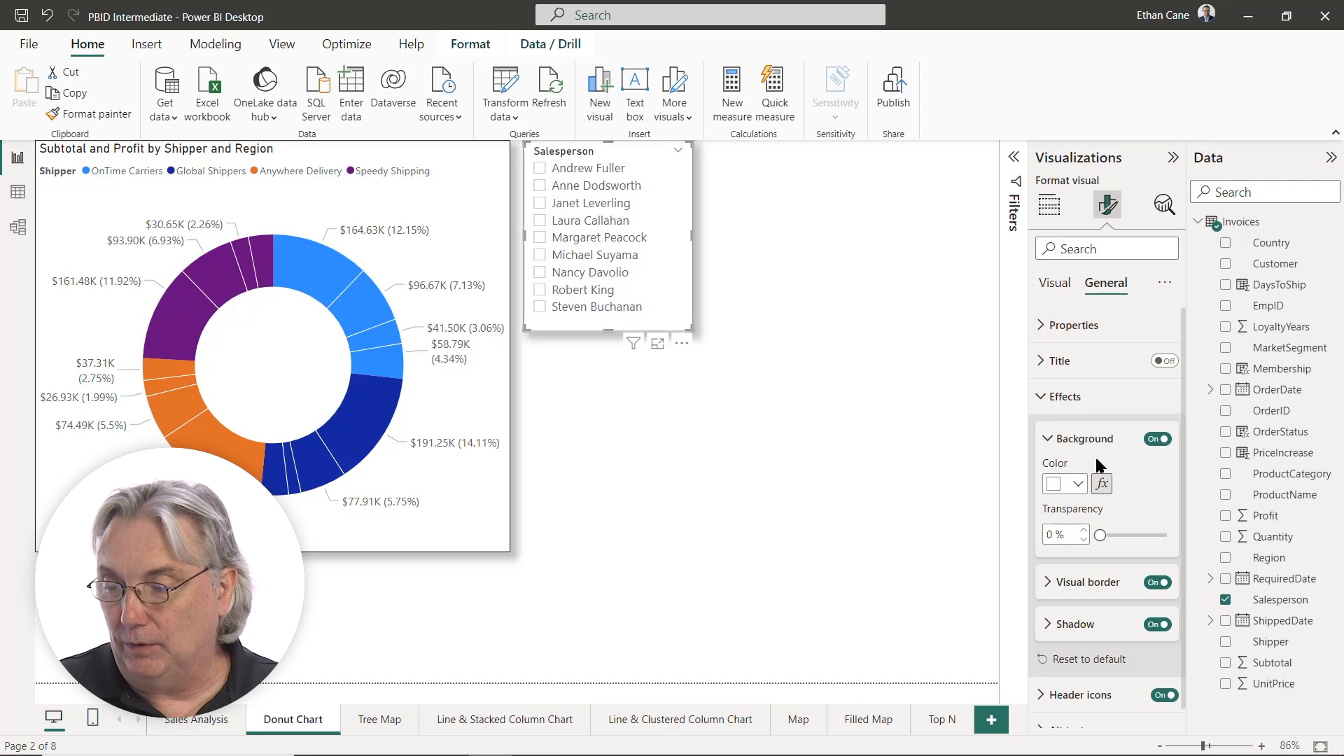
pyautogui.click(1042, 401)
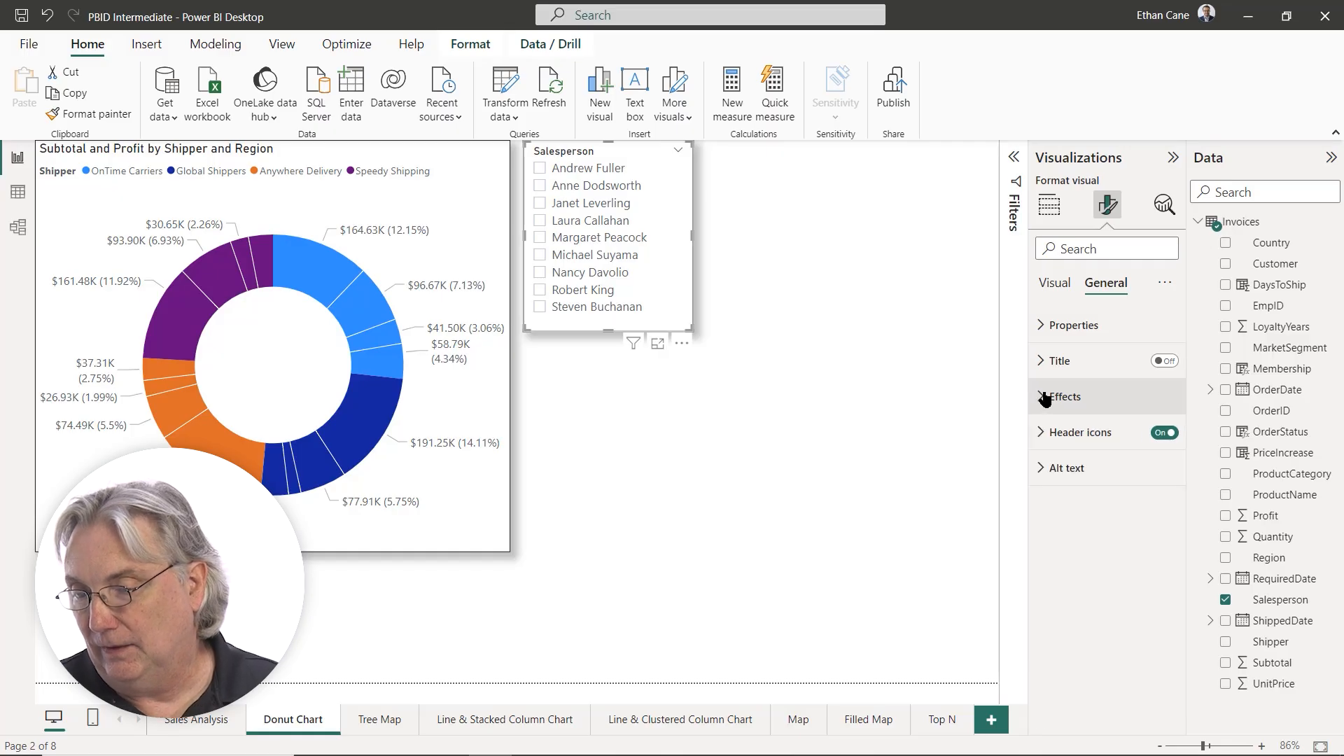
pyautogui.click(838, 349)
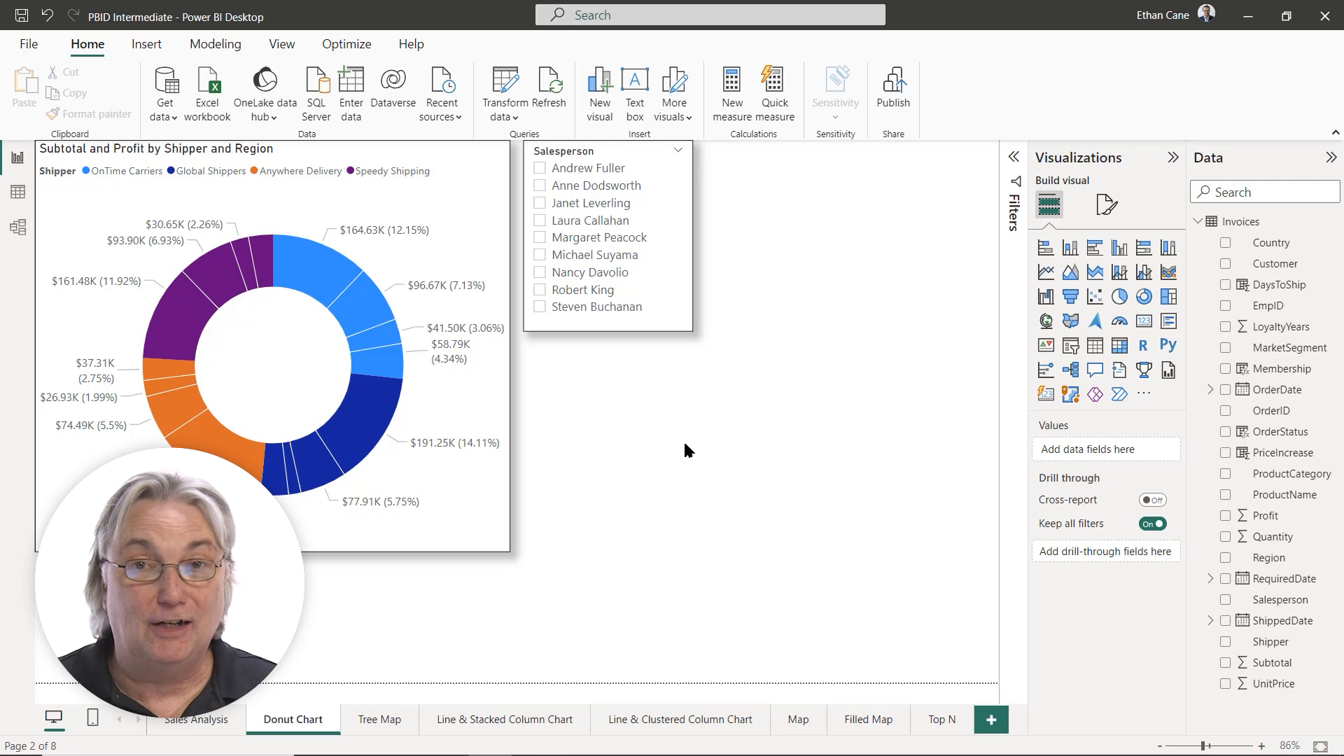
# Add a MarketSegment slicer directly below the Salesperson slicer and narrow it to the same width
pyautogui.click(1070, 346)
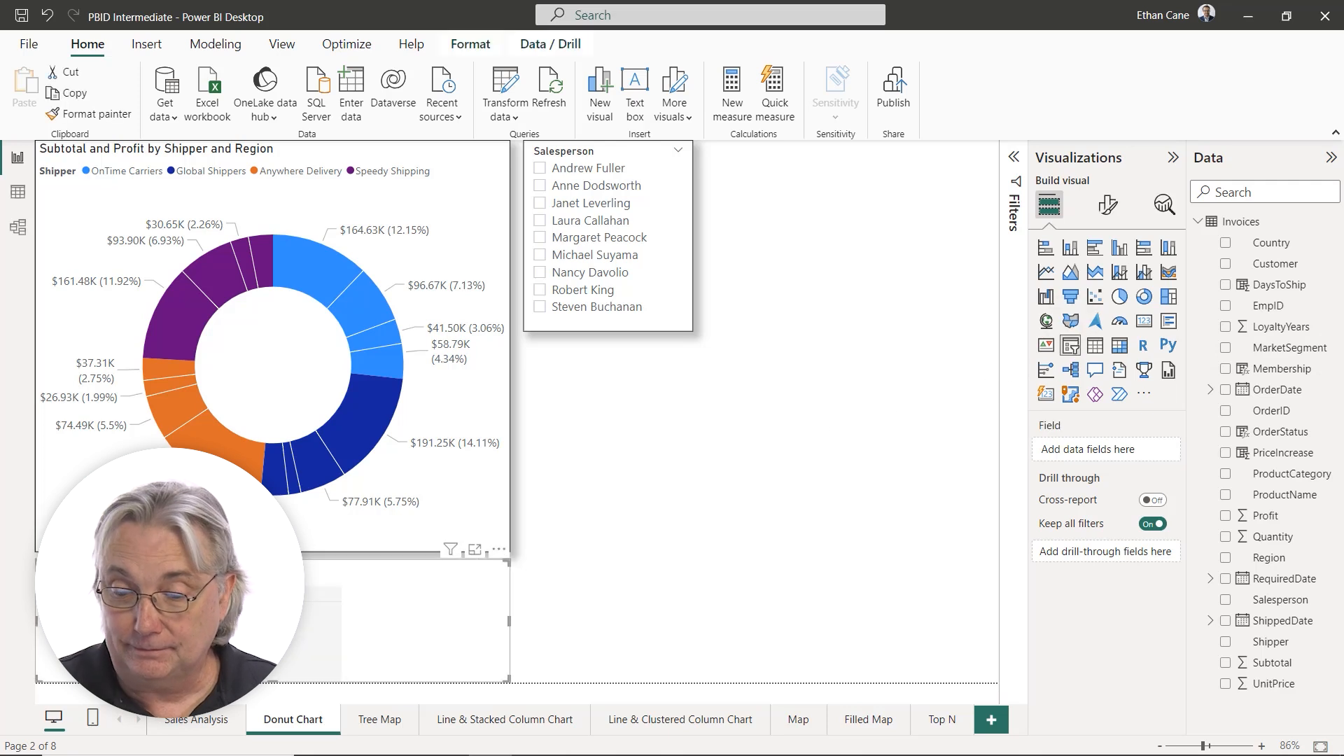
pyautogui.moveTo(268, 567); pyautogui.dragTo(757, 352)
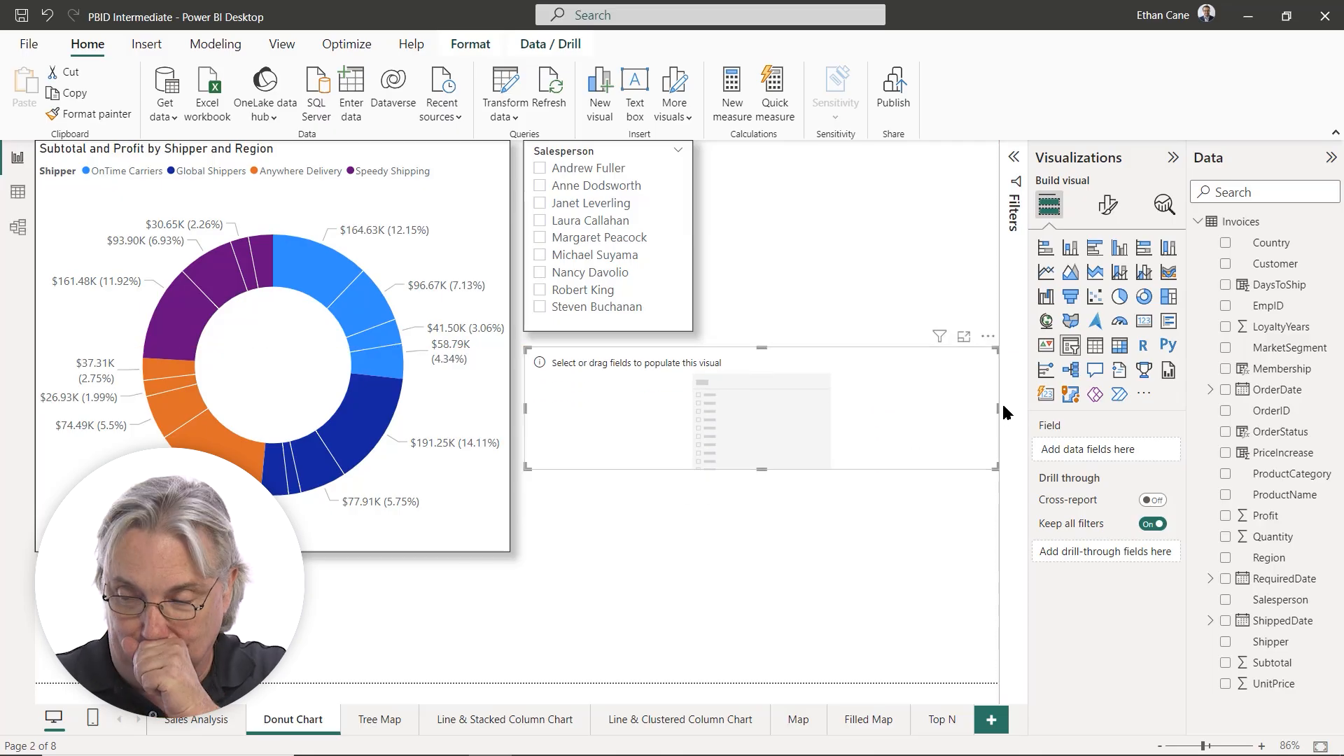
pyautogui.moveTo(997, 411); pyautogui.dragTo(691, 389)
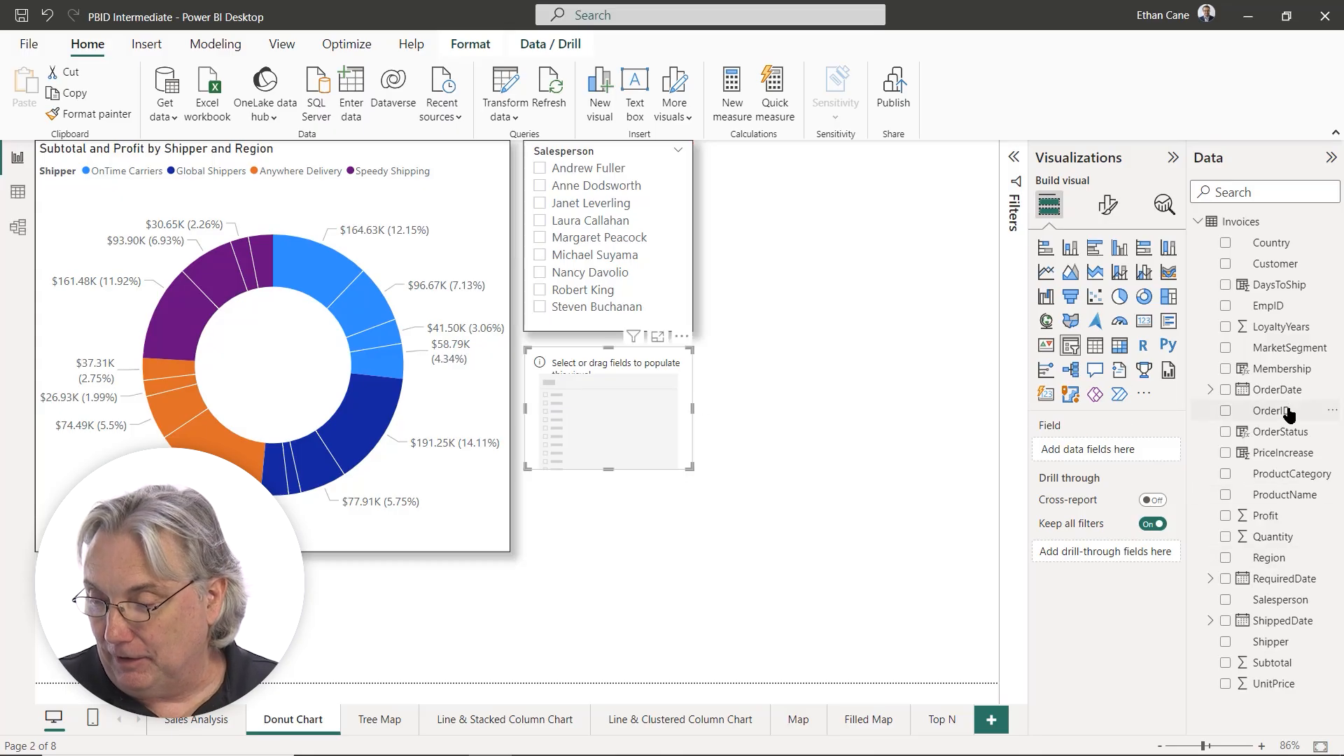
pyautogui.moveTo(1284, 348); pyautogui.dragTo(1106, 450)
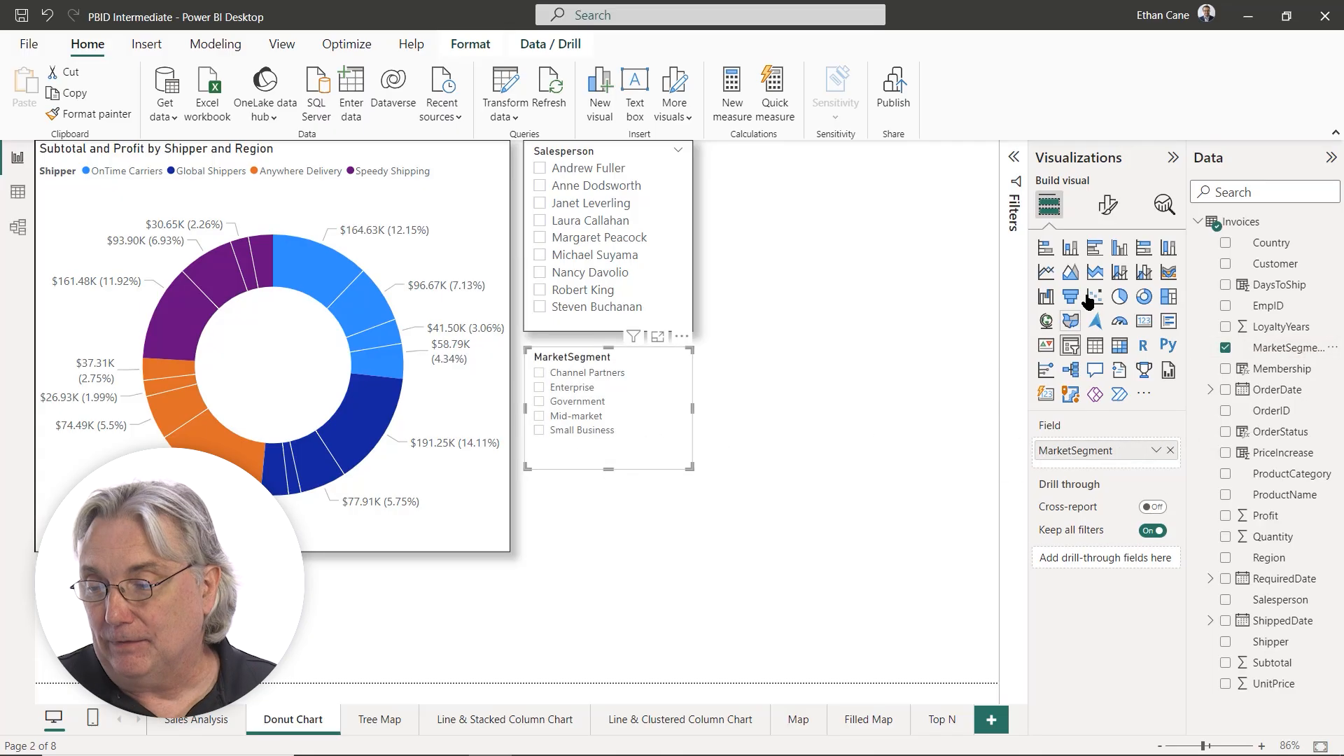
# Set the MarketSegment slicer's values font size to 12
pyautogui.click(1106, 207)
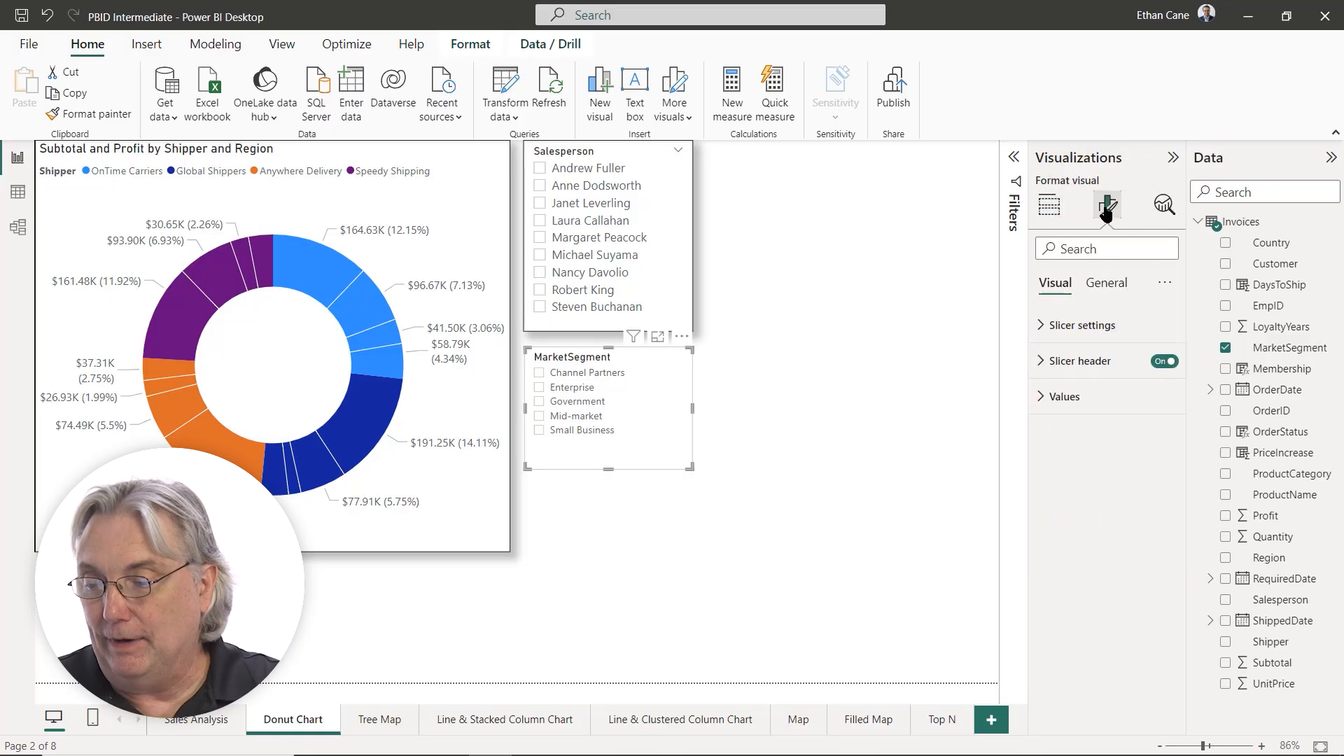
pyautogui.click(1043, 397)
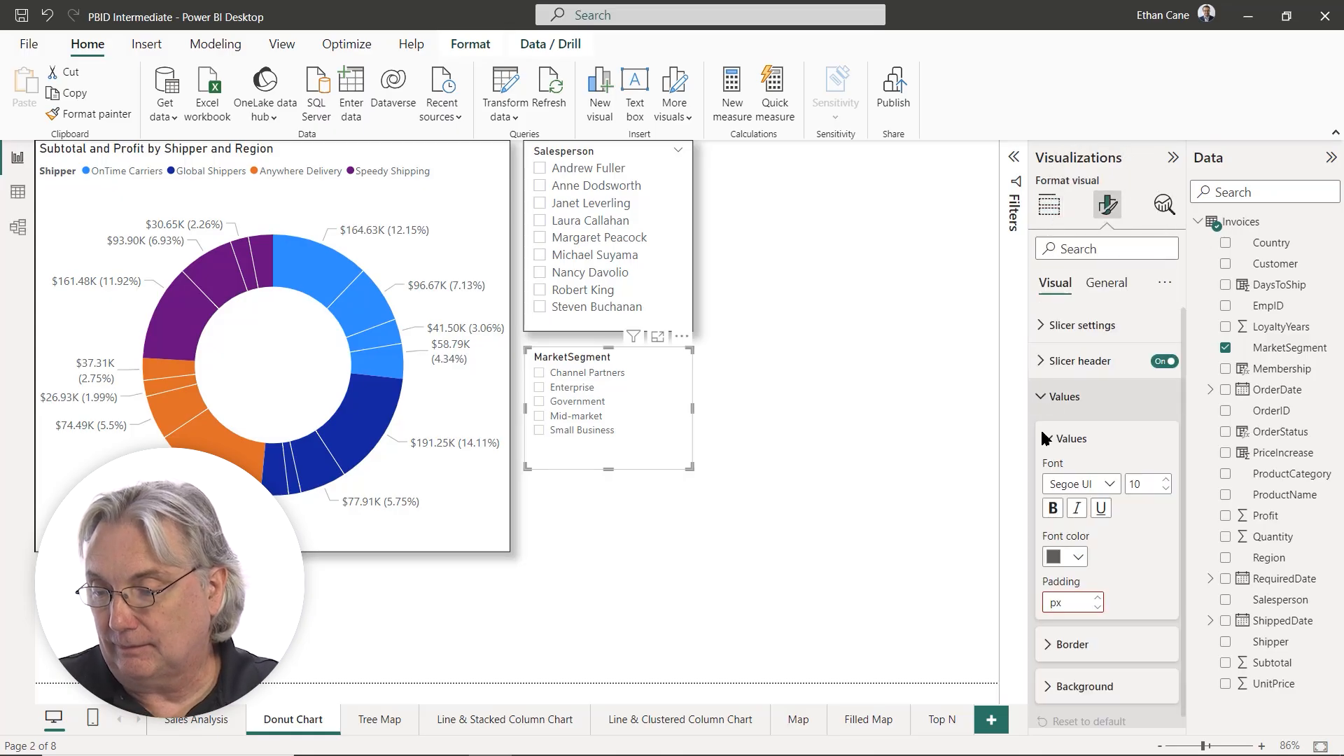
pyautogui.click(1164, 482)
pyautogui.click(1164, 482)
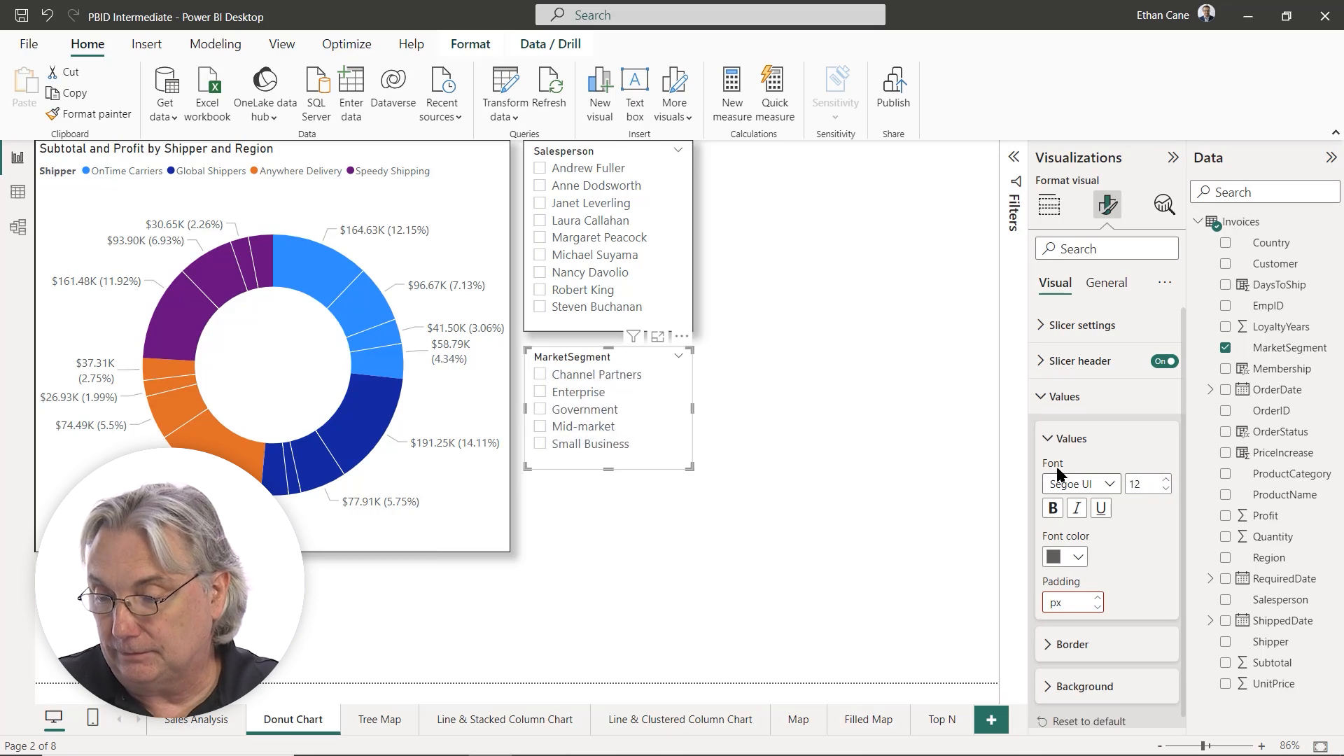
pyautogui.click(1052, 443)
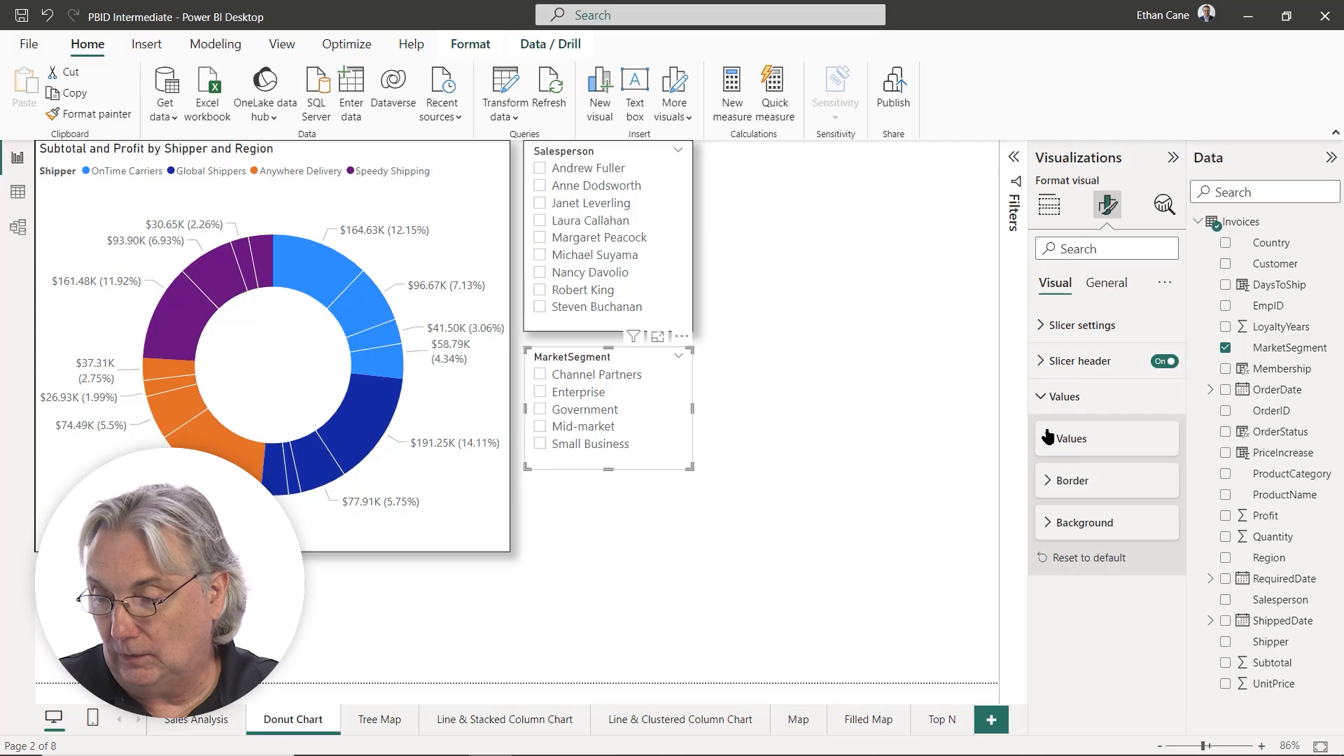
pyautogui.click(1039, 398)
# Turn on the visual border and shadow effects for the MarketSegment slicer
pyautogui.click(1105, 285)
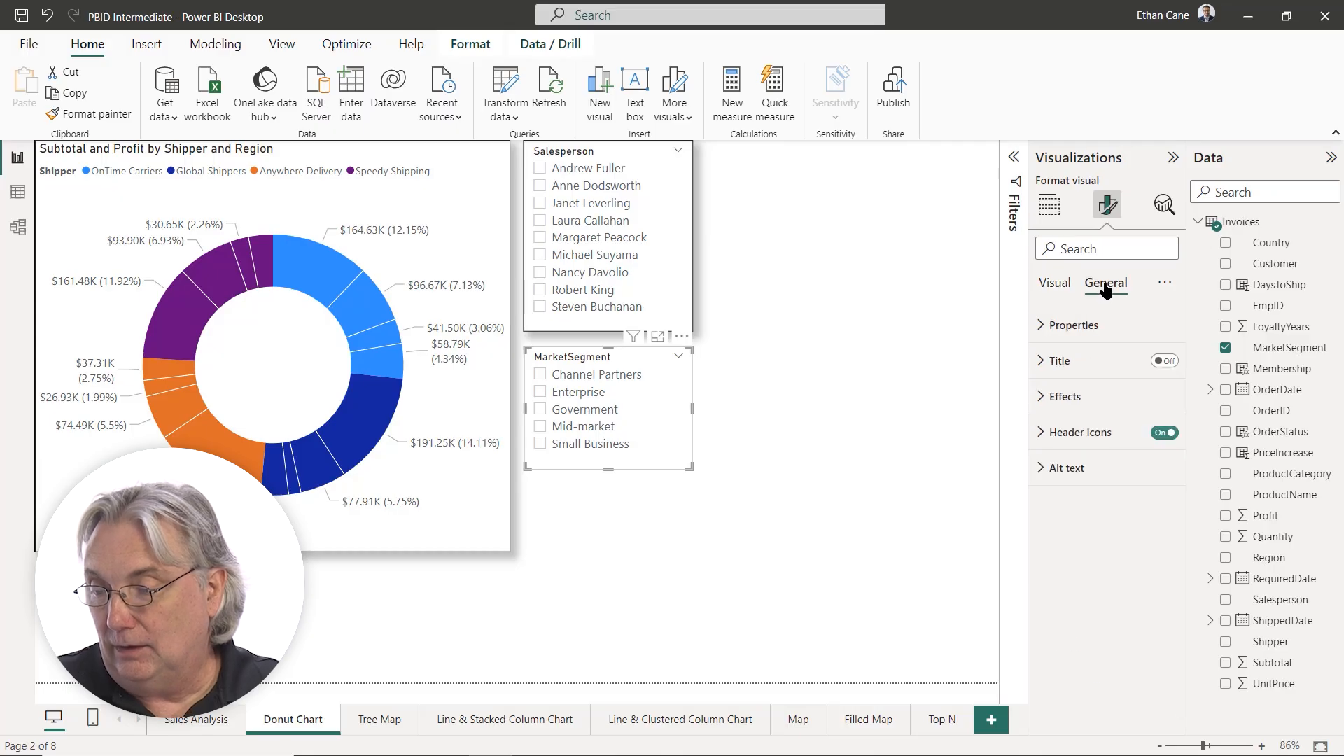
pyautogui.click(1041, 399)
pyautogui.click(1157, 583)
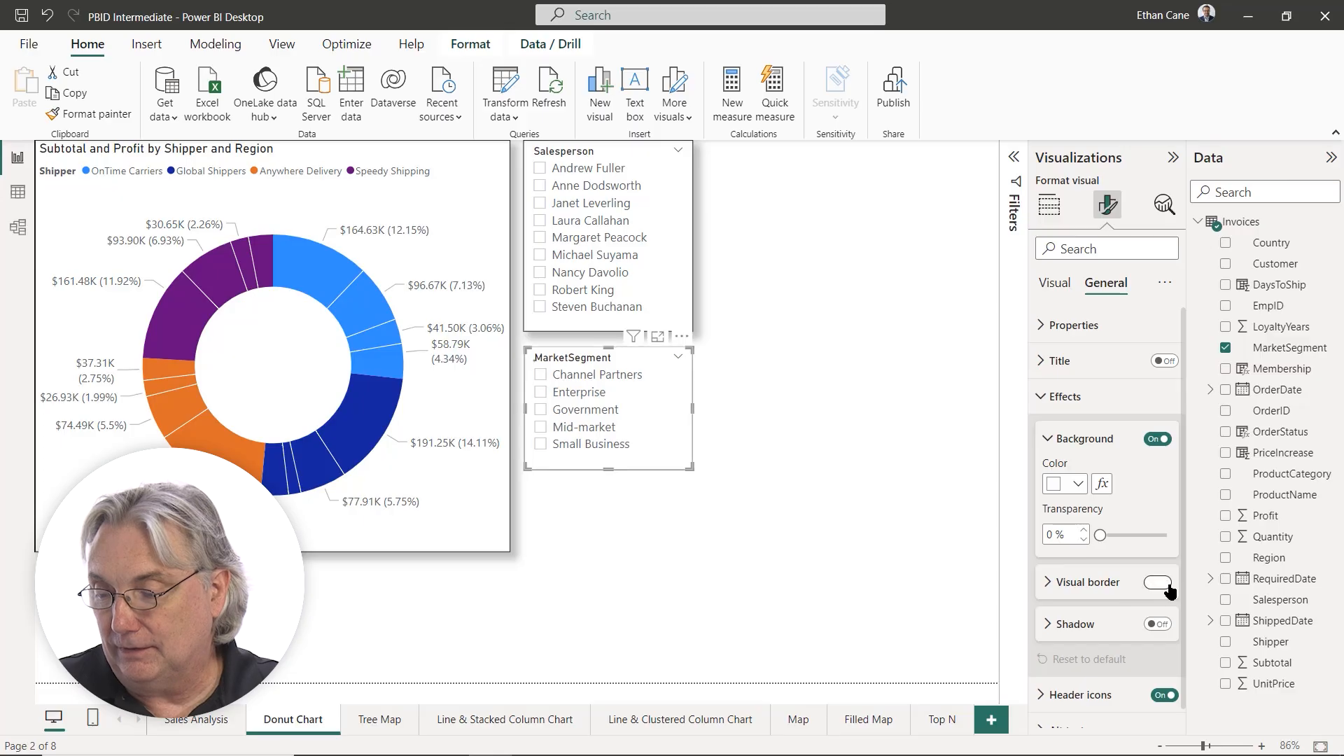
pyautogui.click(1156, 624)
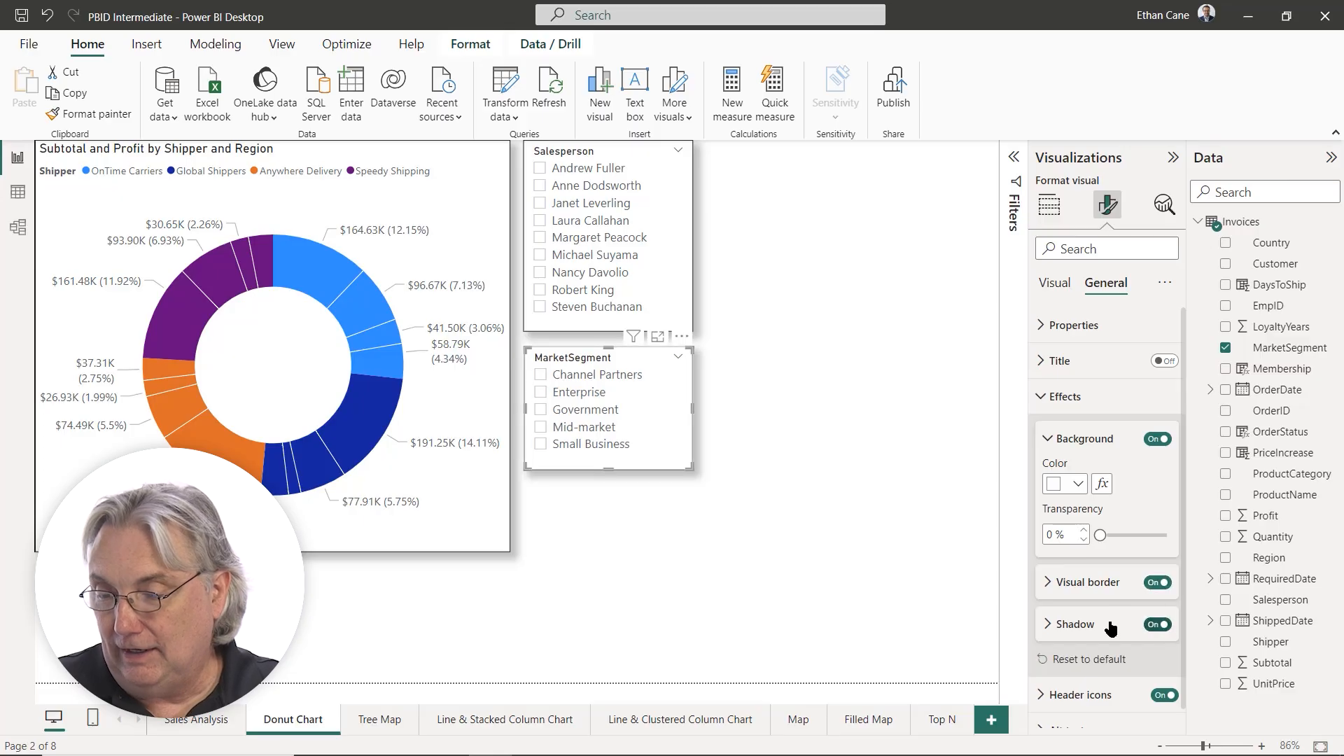
# Filter the donut chart to the Enterprise segment with the MarketSegment slicer
pyautogui.click(873, 503)
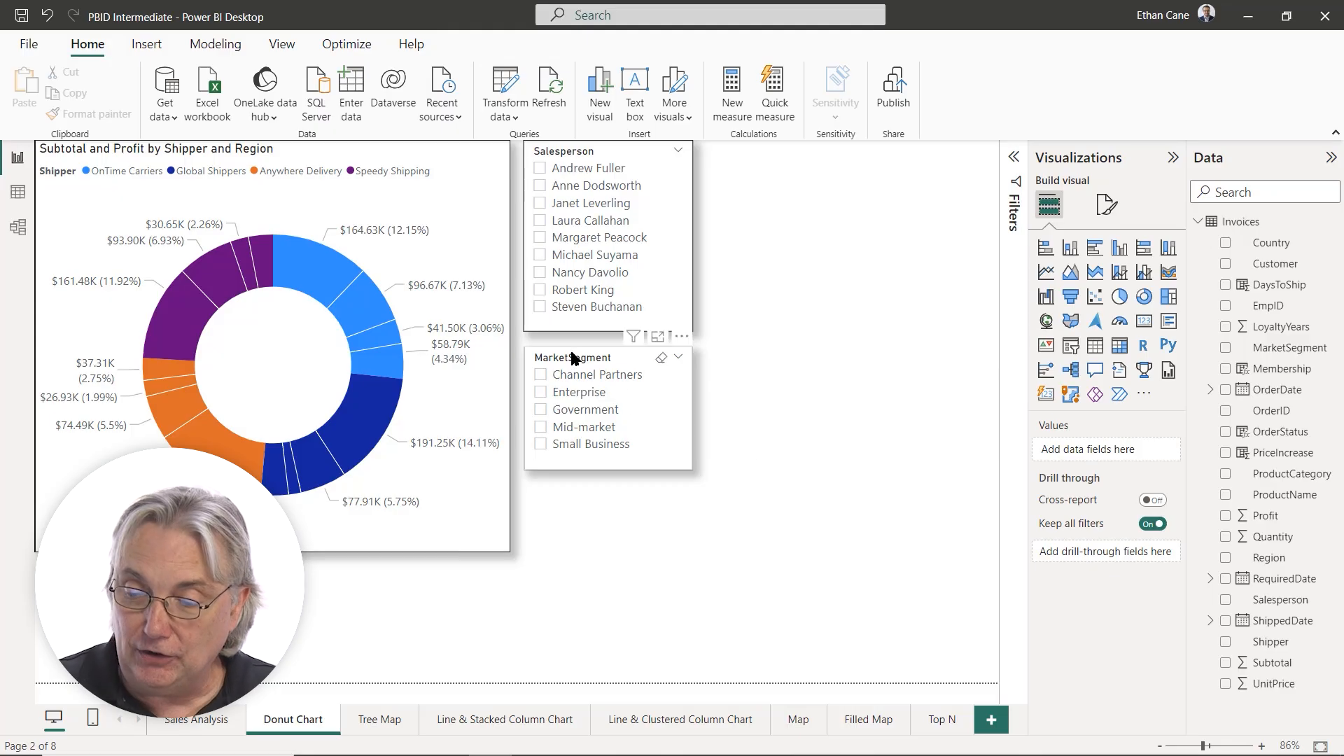
pyautogui.click(1106, 204)
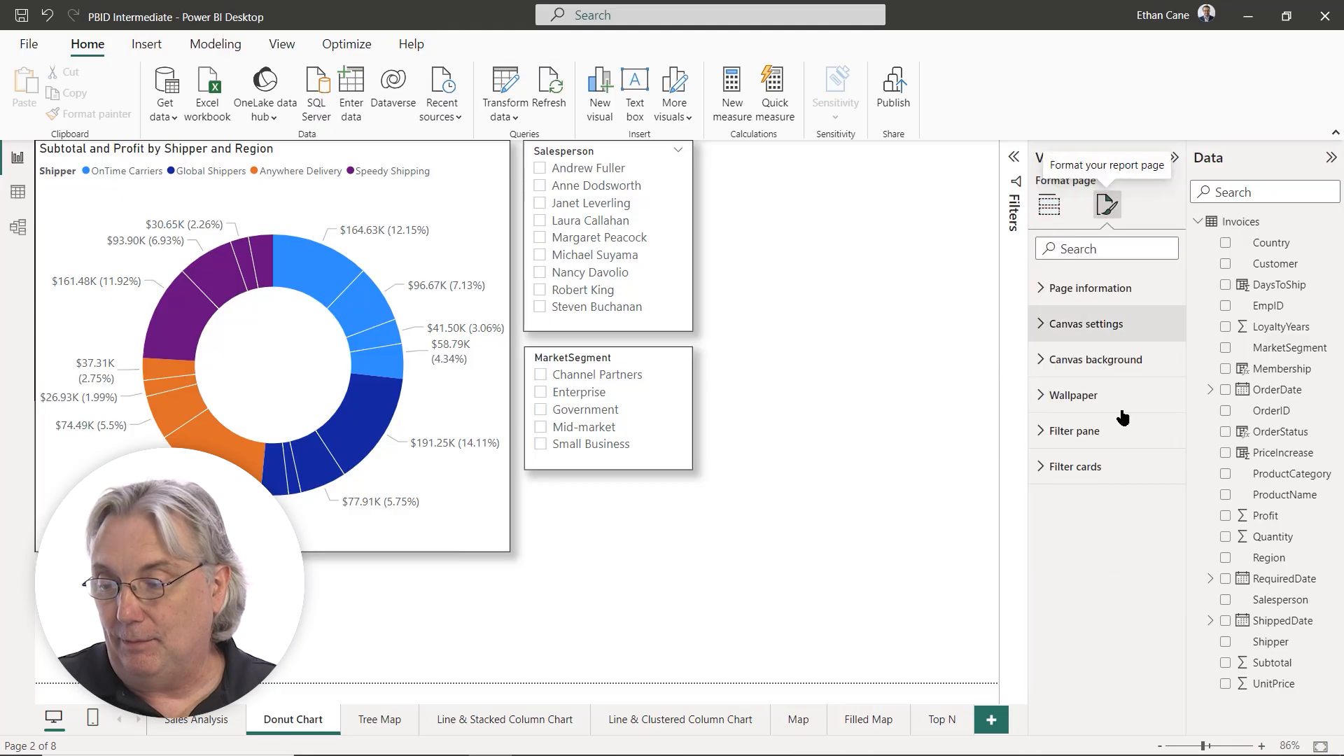
pyautogui.click(630, 395)
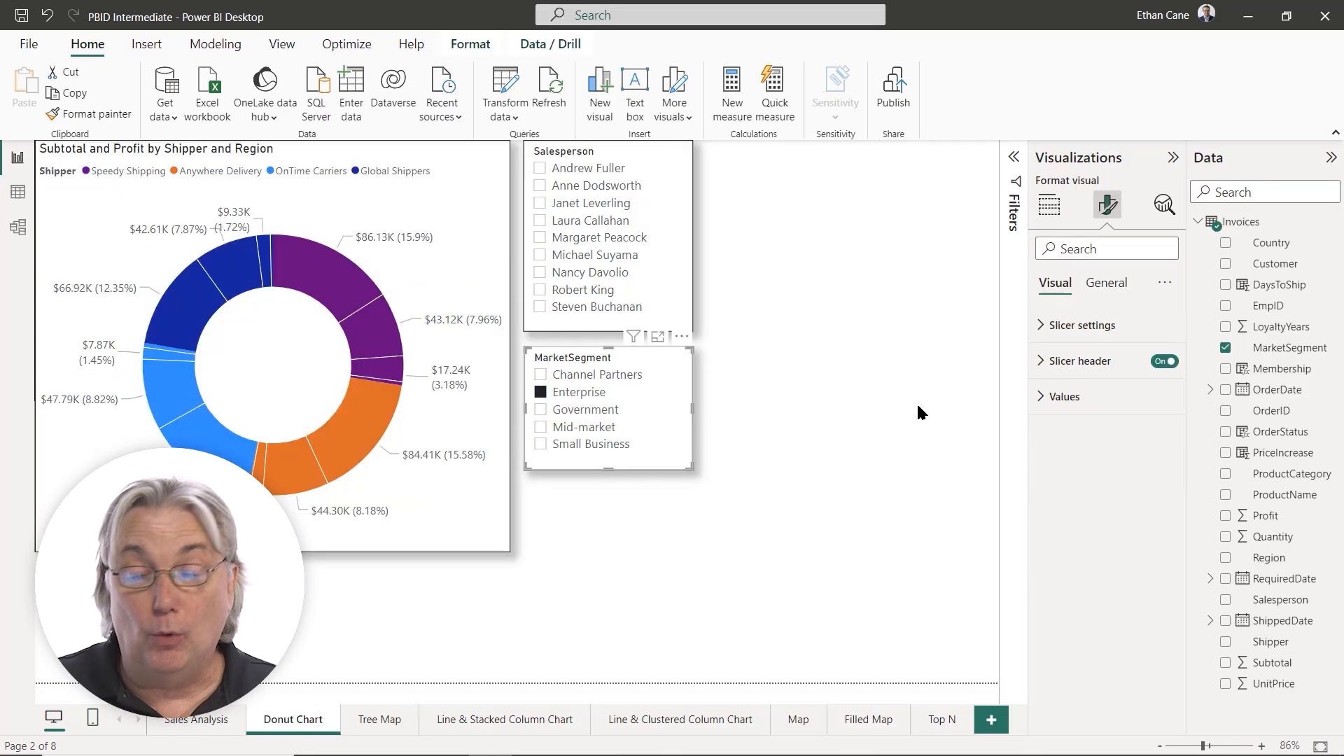
# Turn on the "Select all" option for the MarketSegment slicer and make the slicer slightly taller to fit all entries
pyautogui.click(1046, 326)
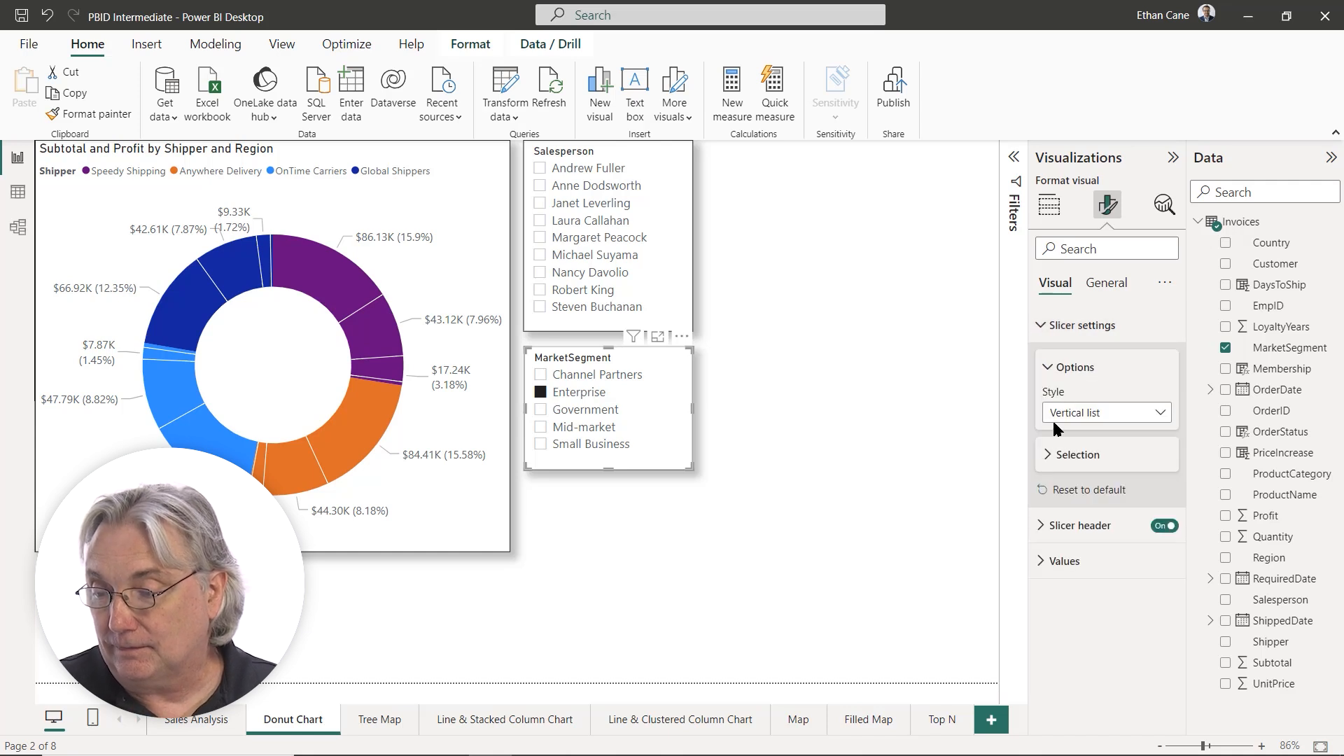
pyautogui.click(1050, 456)
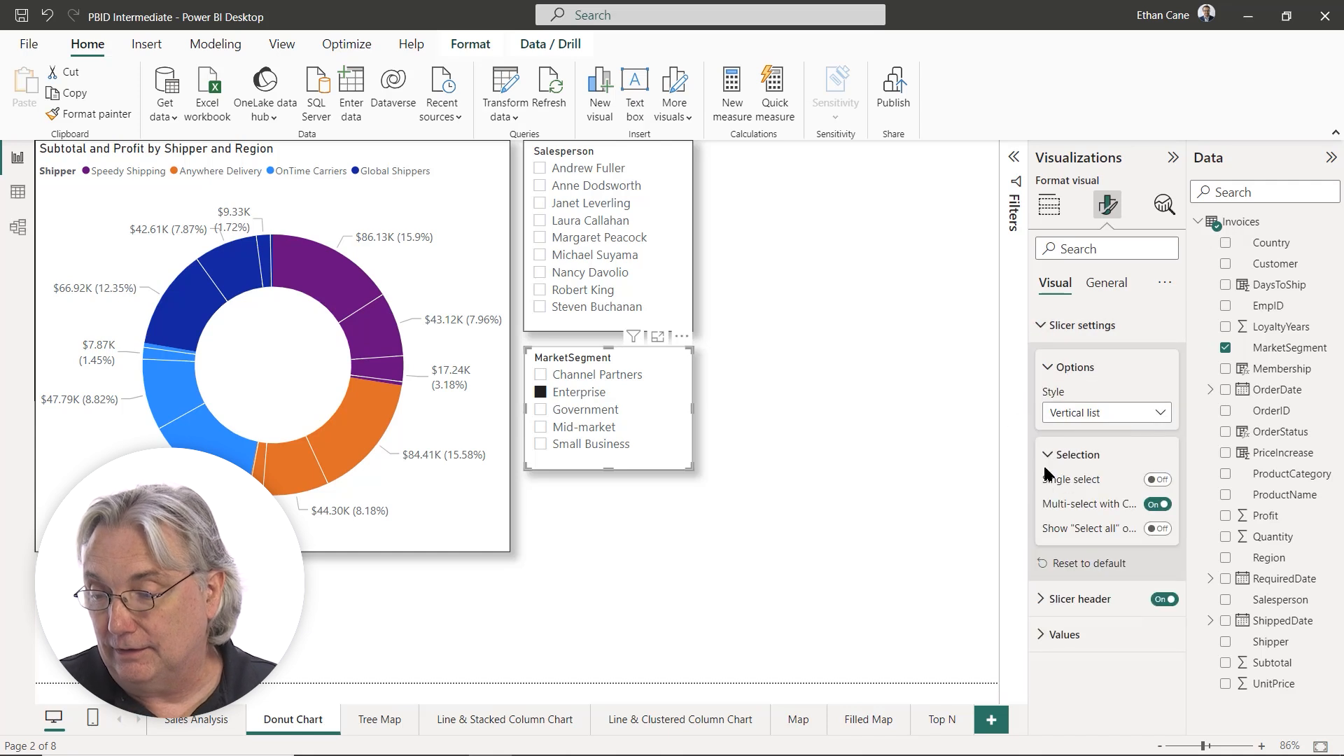
pyautogui.click(1163, 532)
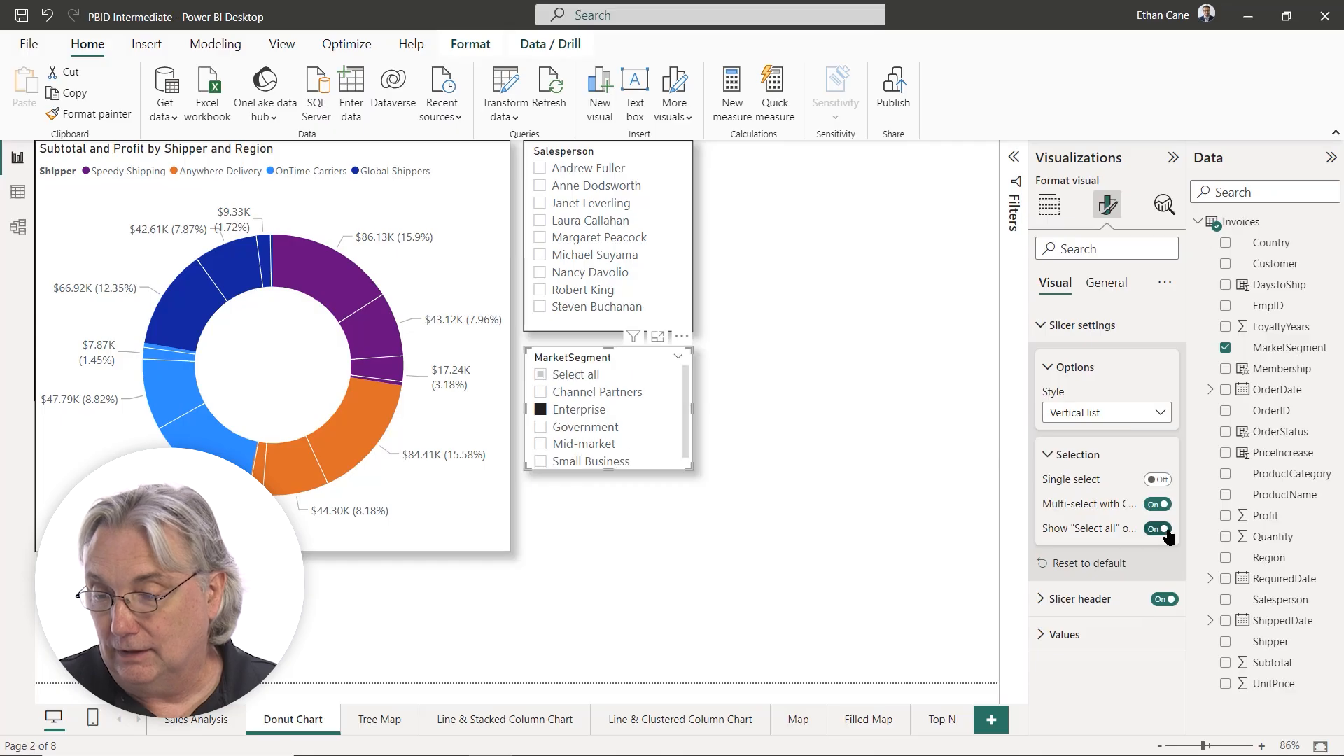
pyautogui.moveTo(608, 469); pyautogui.dragTo(607, 483)
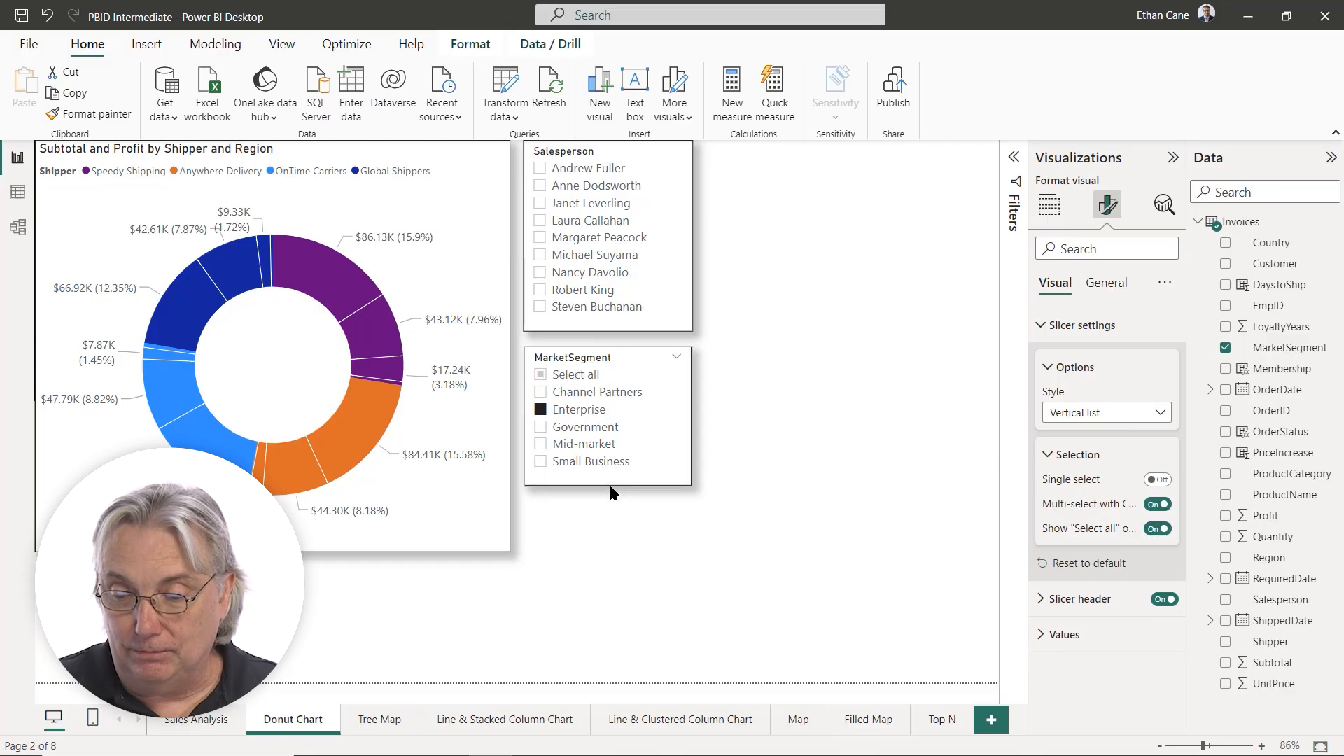
# Change the MarketSegment slicer's header title text to "Market Segment"
pyautogui.click(1050, 455)
pyautogui.click(1042, 528)
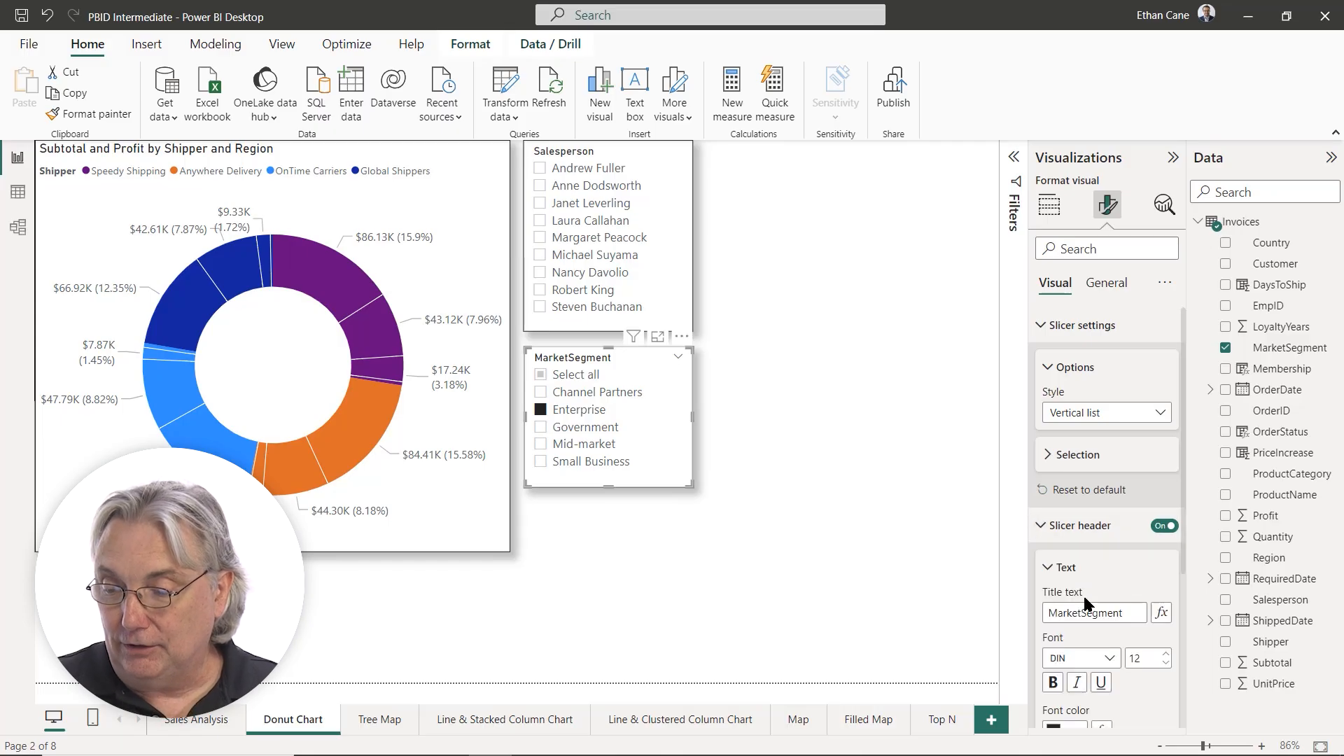
pyautogui.click(1084, 622)
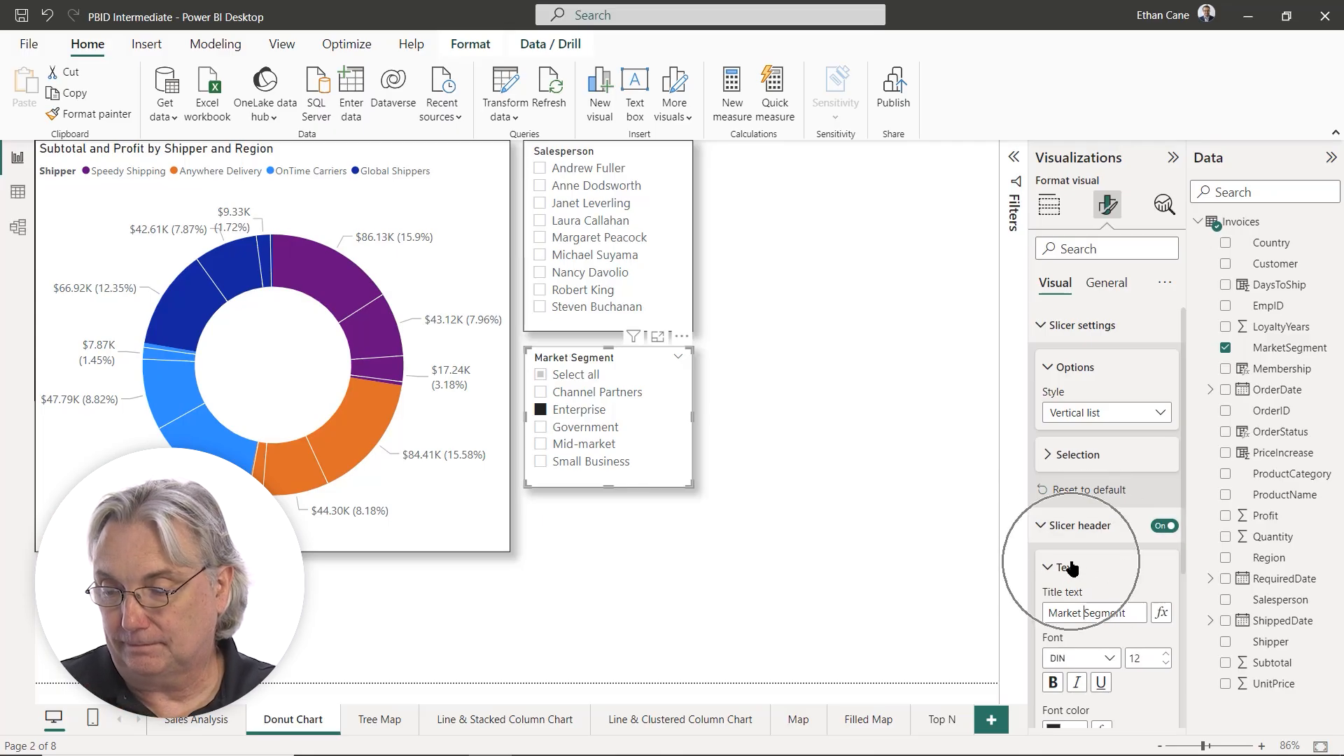
pyautogui.click(1117, 575)
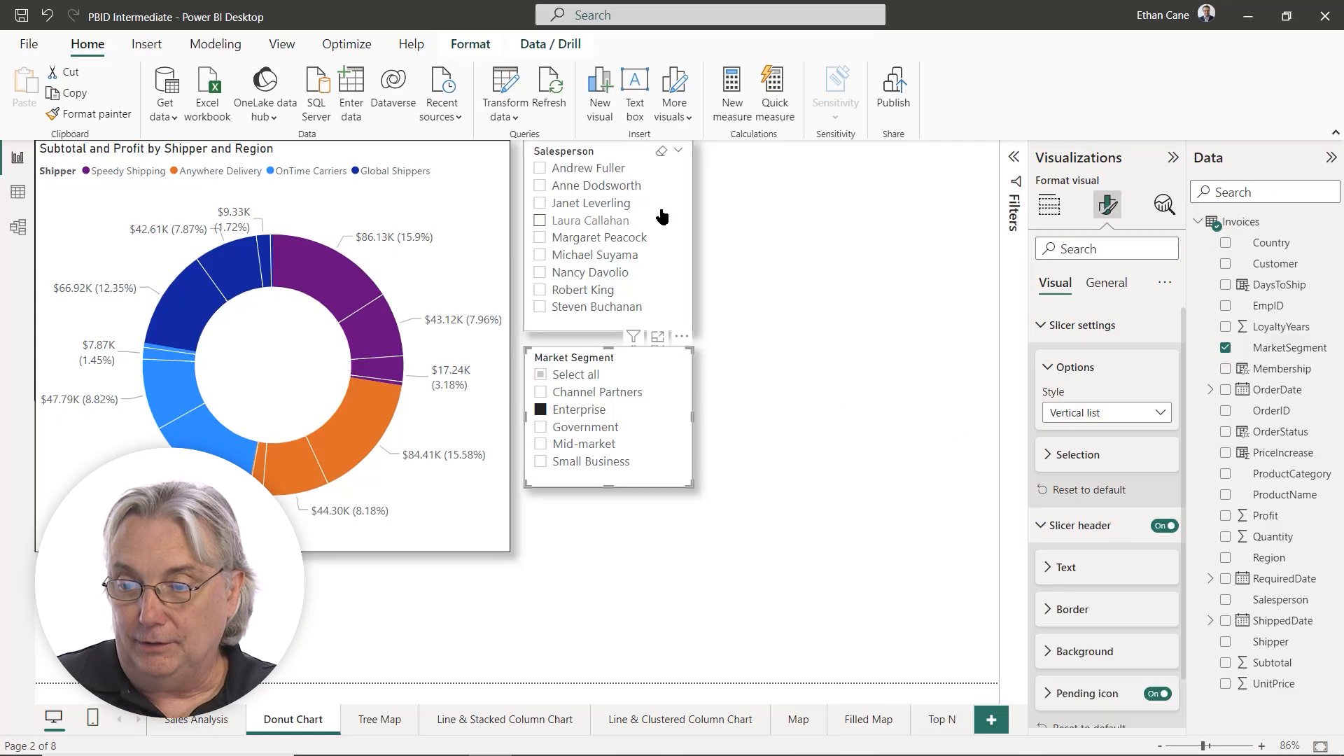
# Turn on the "Select all" option for the Salesperson slicer
pyautogui.click(598, 151)
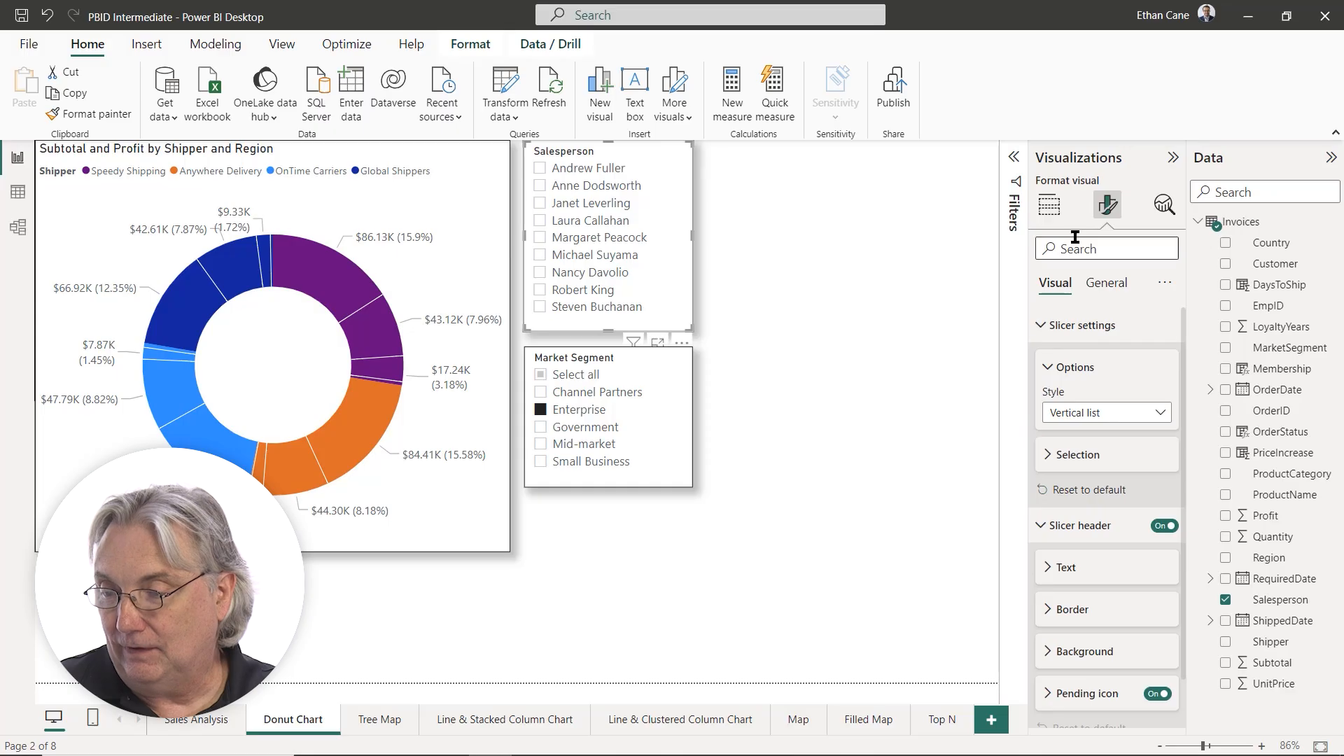
pyautogui.click(1102, 211)
pyautogui.click(1053, 289)
pyautogui.click(1047, 324)
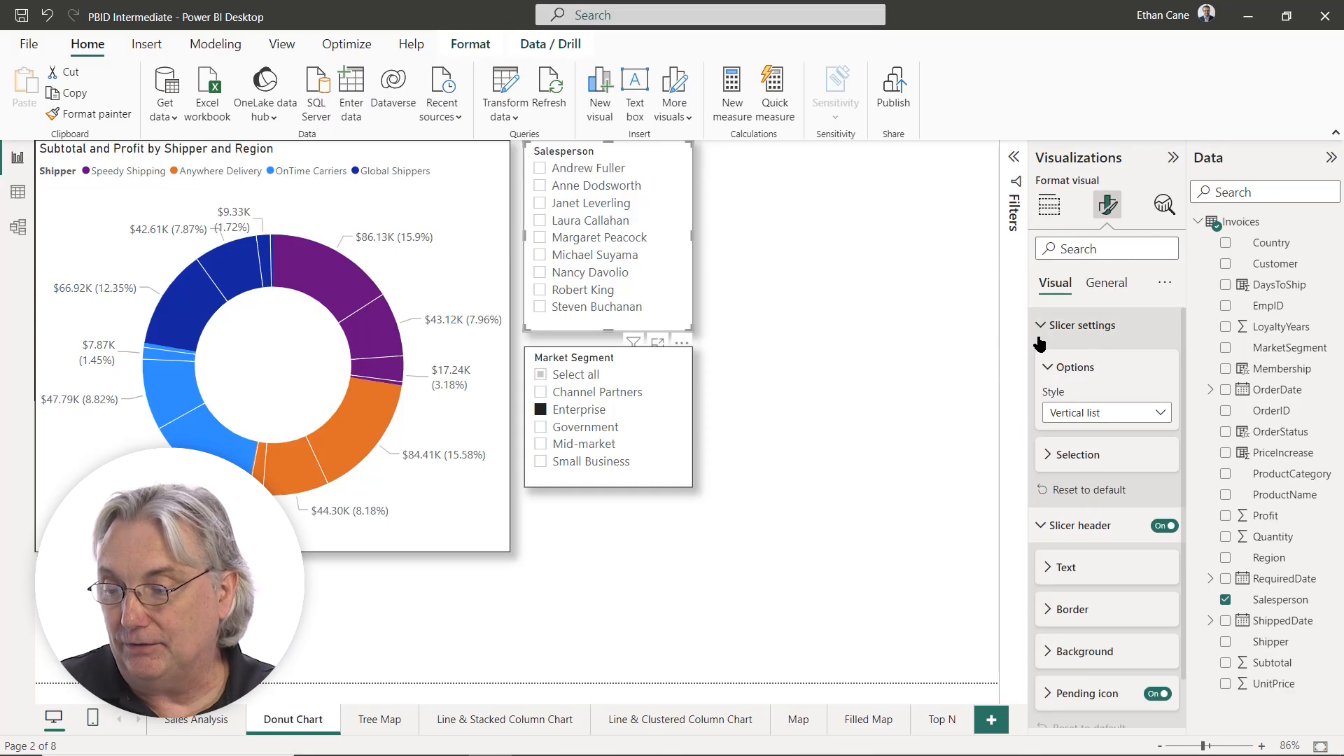
pyautogui.click(1048, 458)
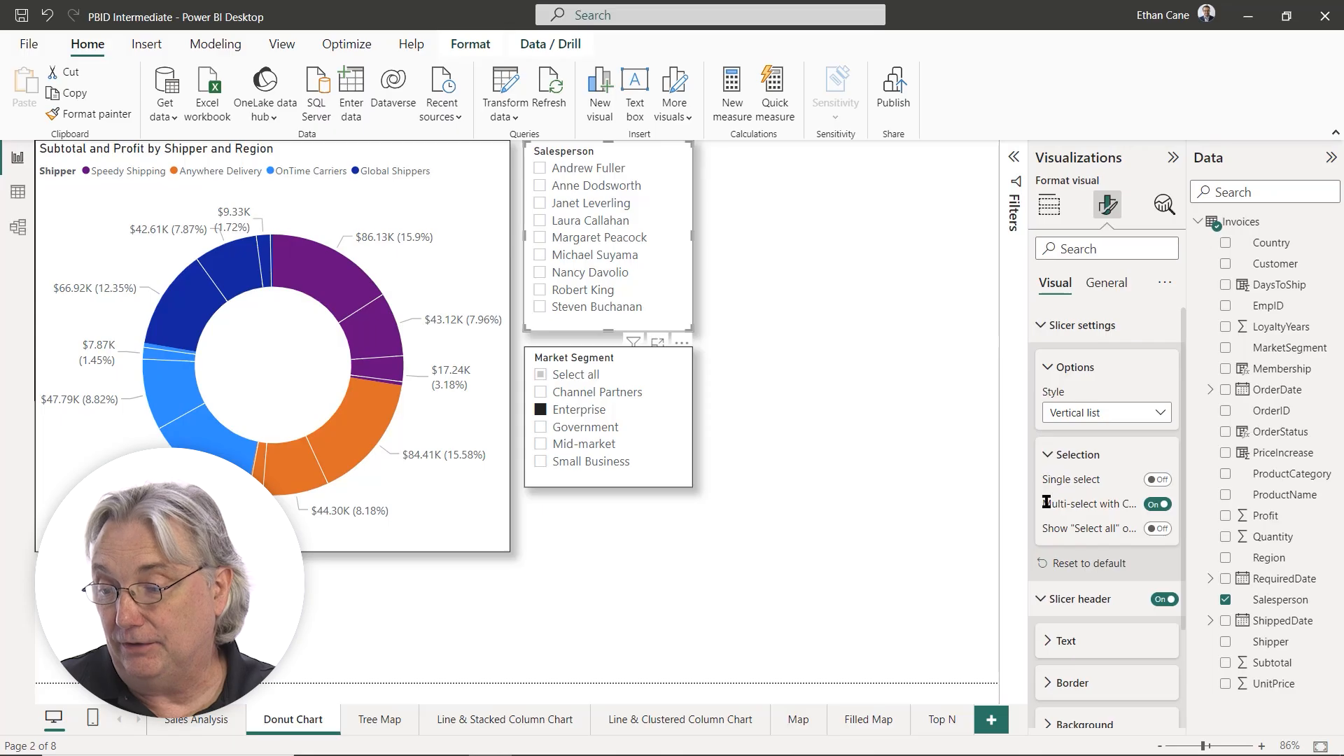
pyautogui.click(1158, 529)
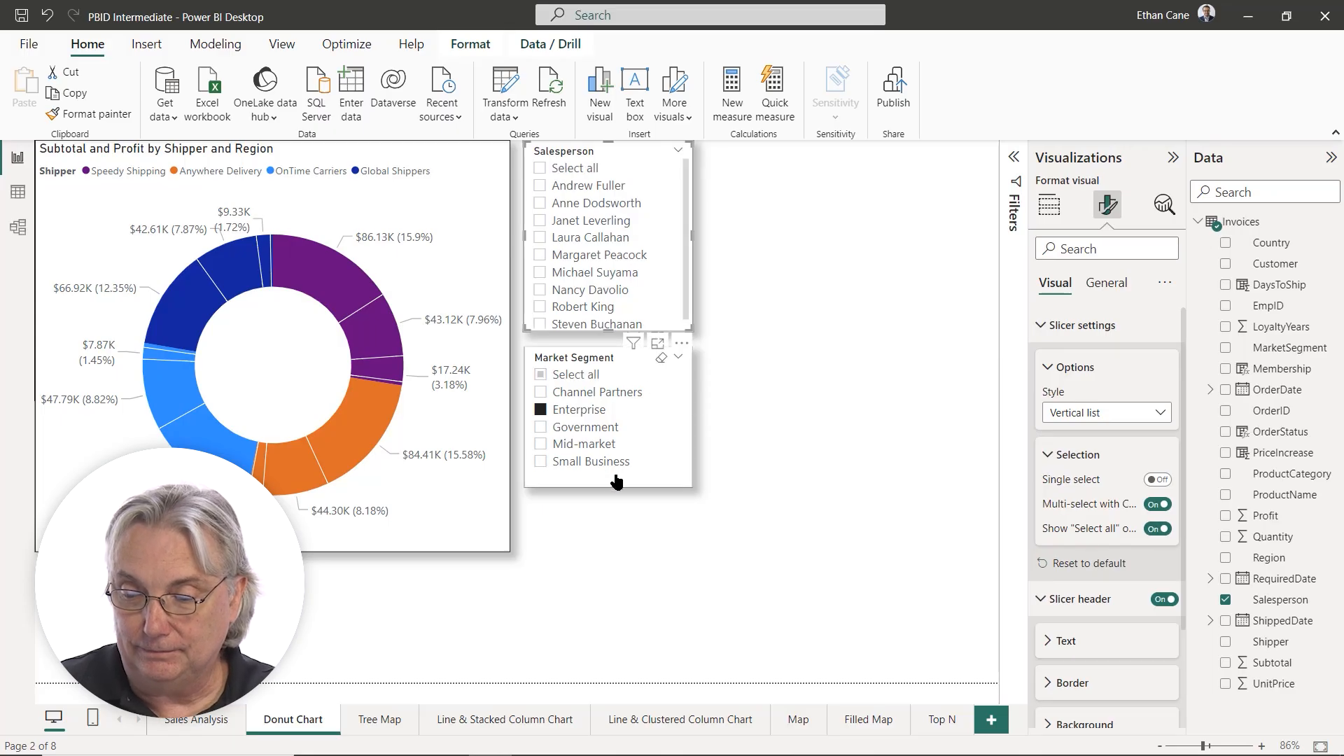
# Move the Market Segment slicer down slightly, and enlarge the Salesperson slicer's height with all its entries selected
pyautogui.moveTo(612, 481); pyautogui.dragTo(610, 490)
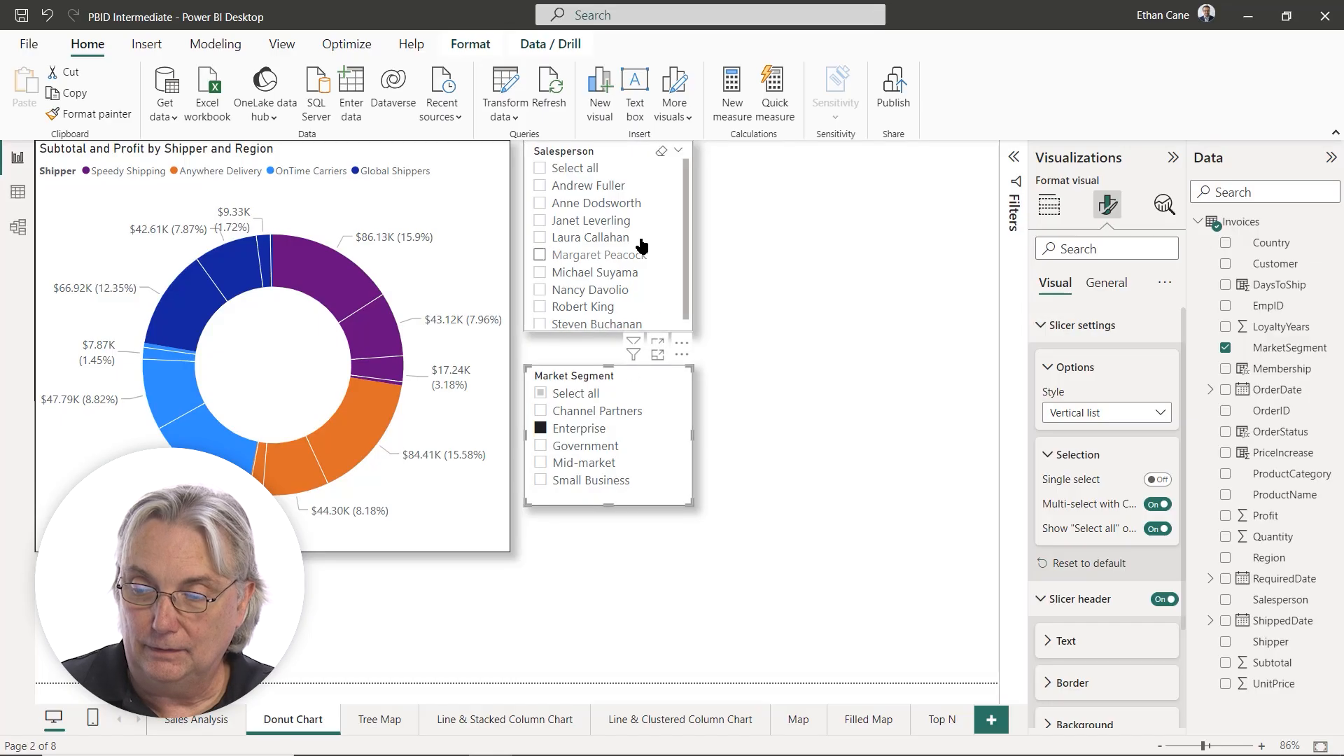
pyautogui.click(628, 168)
pyautogui.moveTo(608, 331); pyautogui.dragTo(607, 345)
# Select all entries in the Market Segment slicer and deselect the visual
pyautogui.click(824, 448)
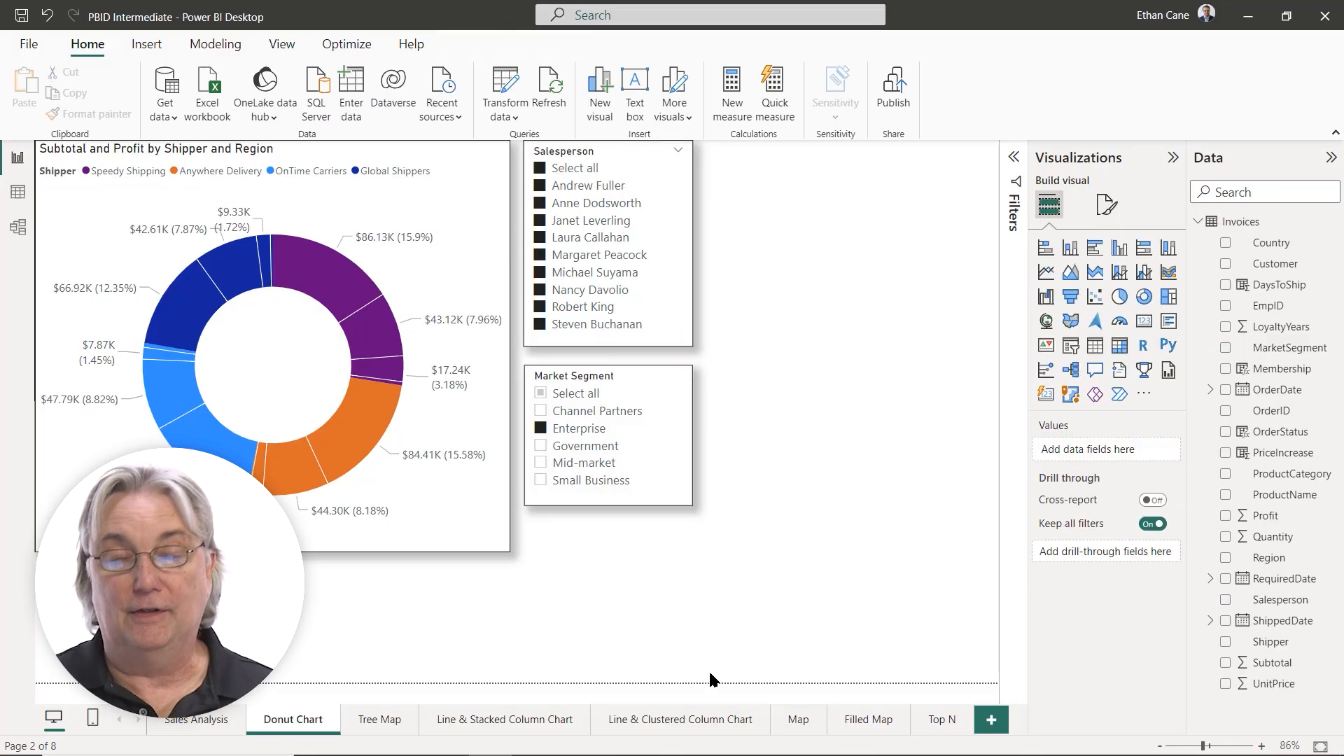
pyautogui.click(541, 393)
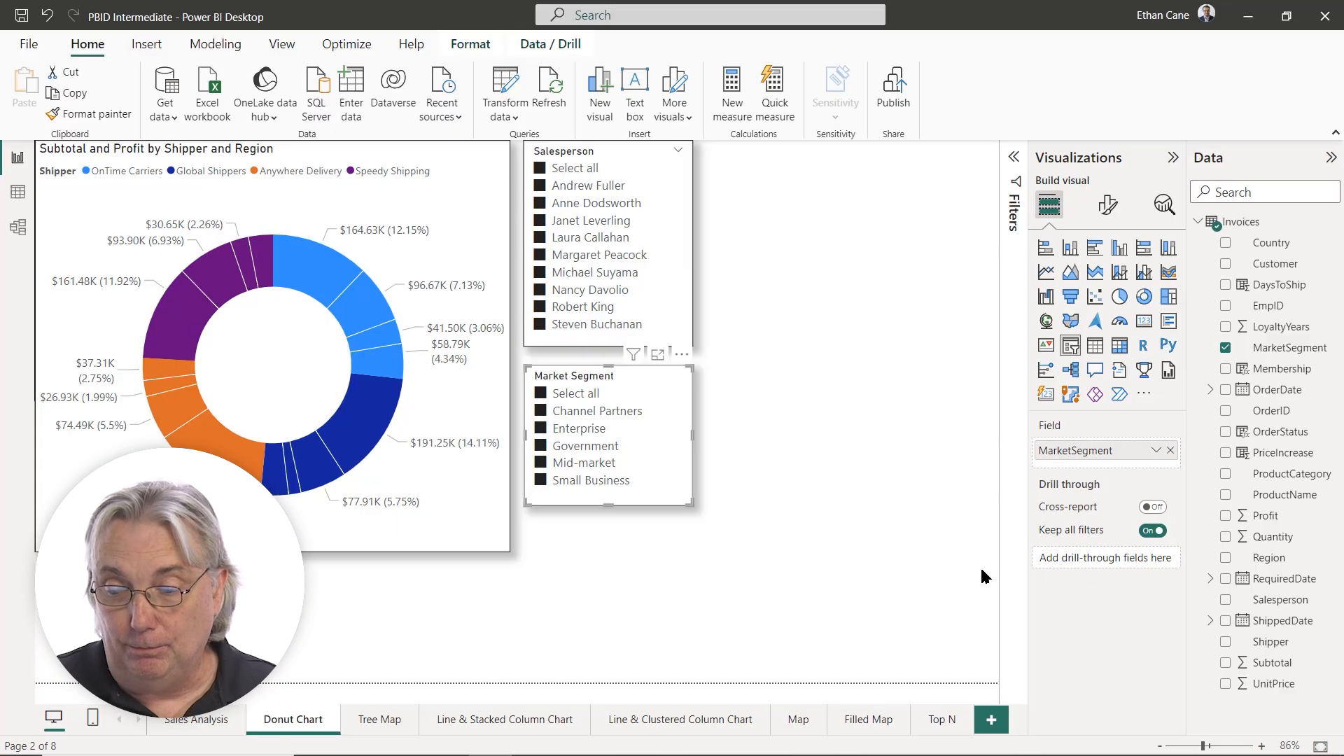
pyautogui.click(954, 553)
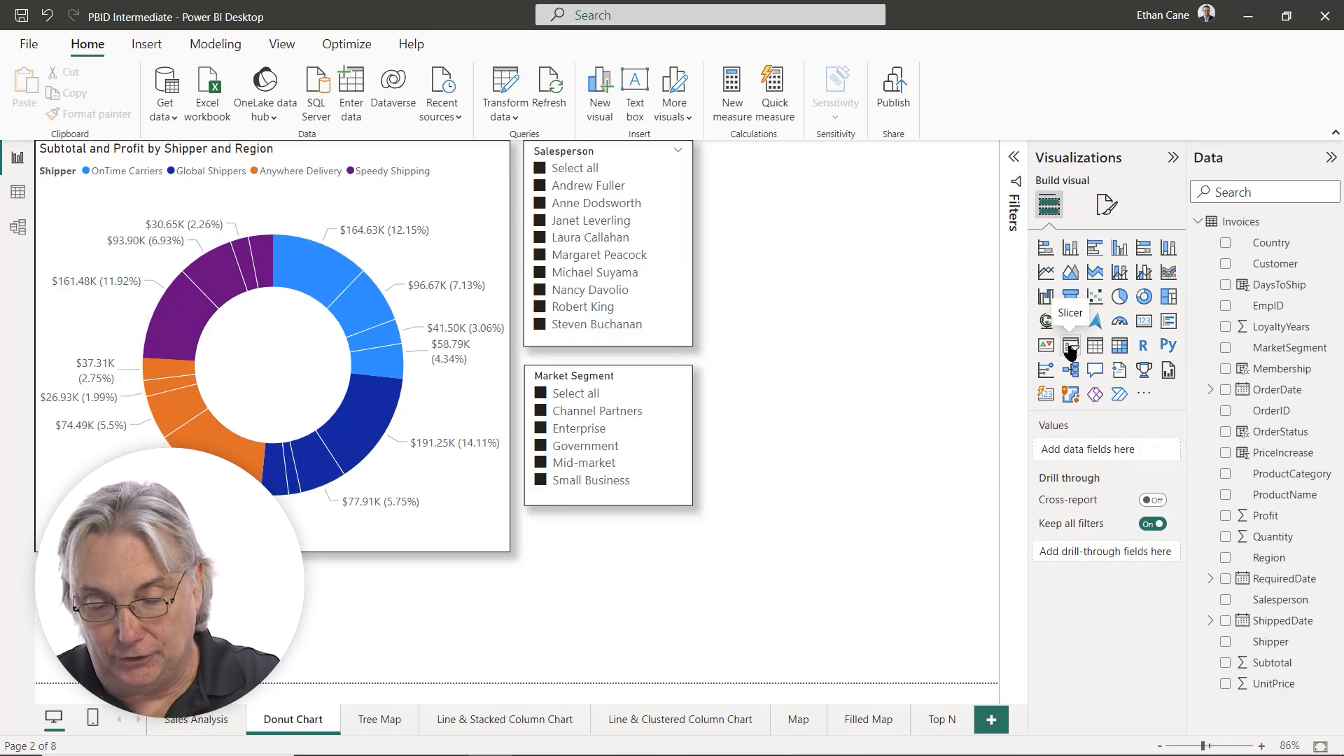
# Add a Region slicer below the donut chart and set its style to Tile
pyautogui.click(1069, 345)
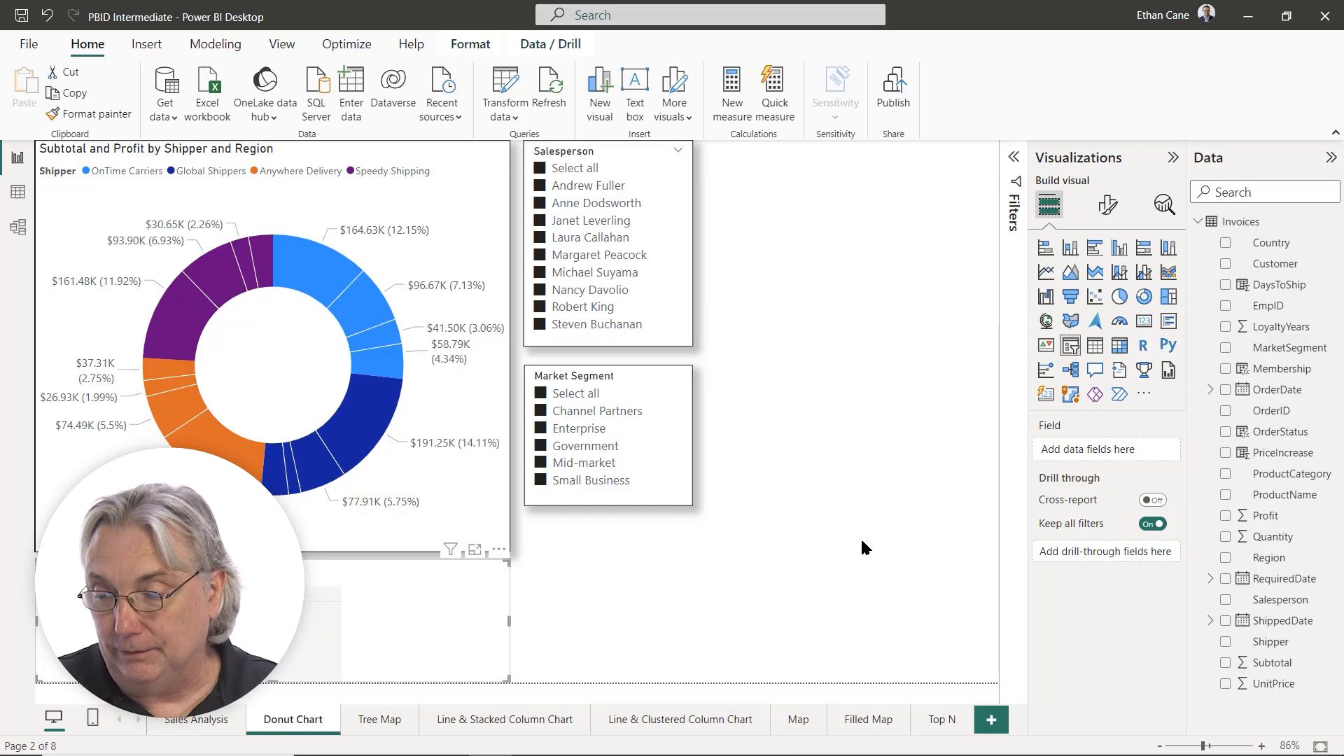
pyautogui.moveTo(1278, 560); pyautogui.dragTo(1118, 458)
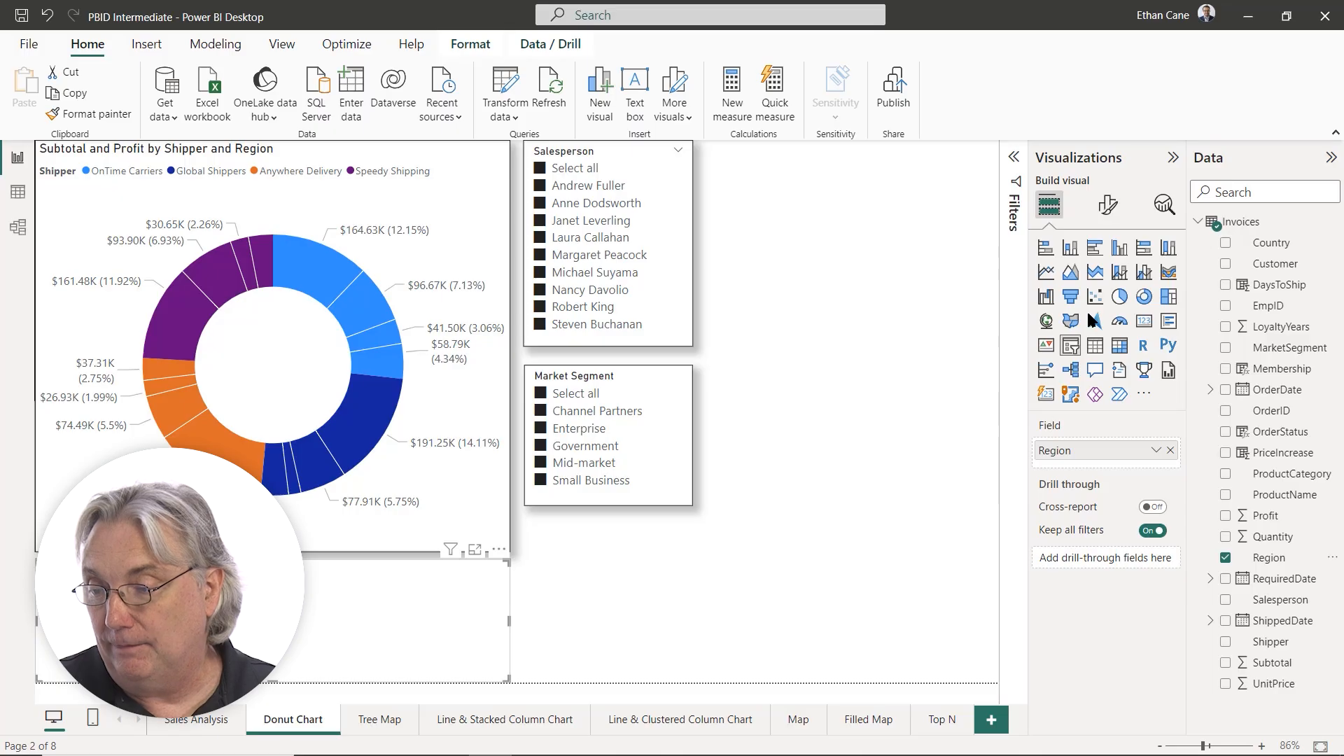
pyautogui.click(1107, 207)
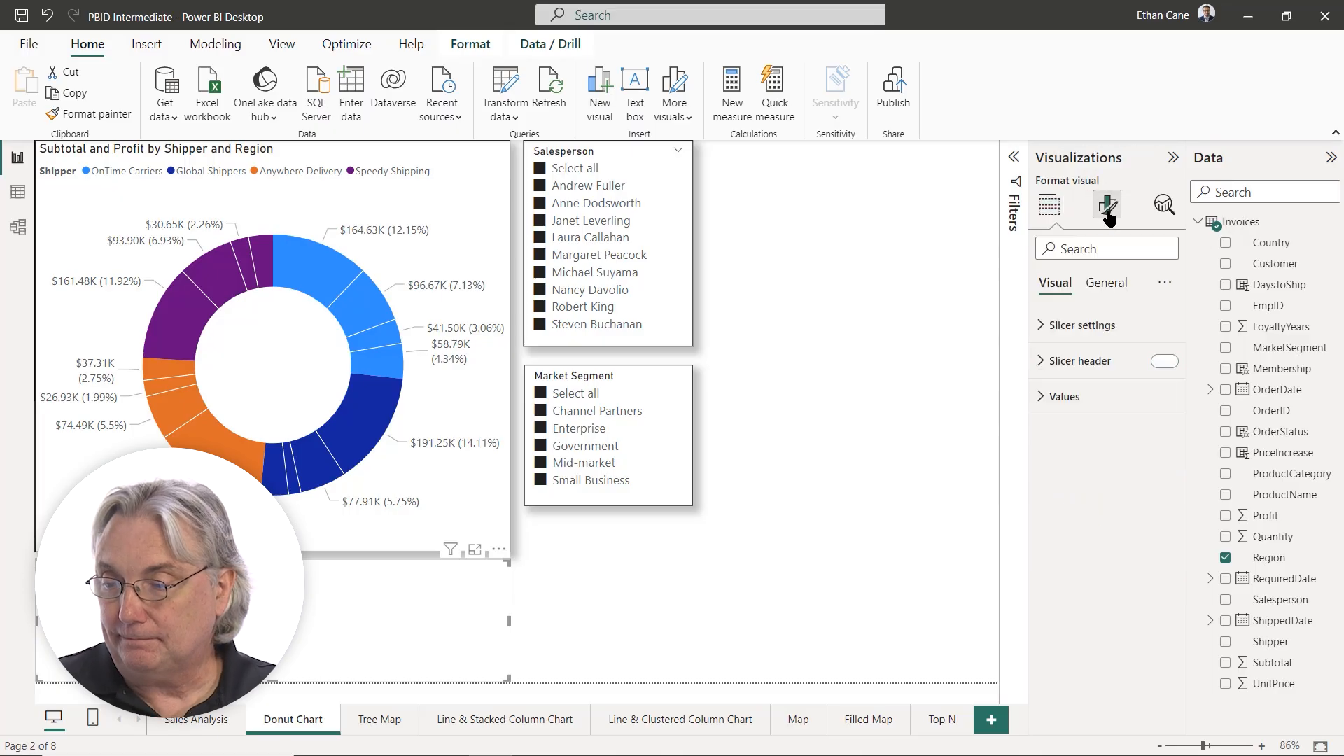
pyautogui.click(1046, 328)
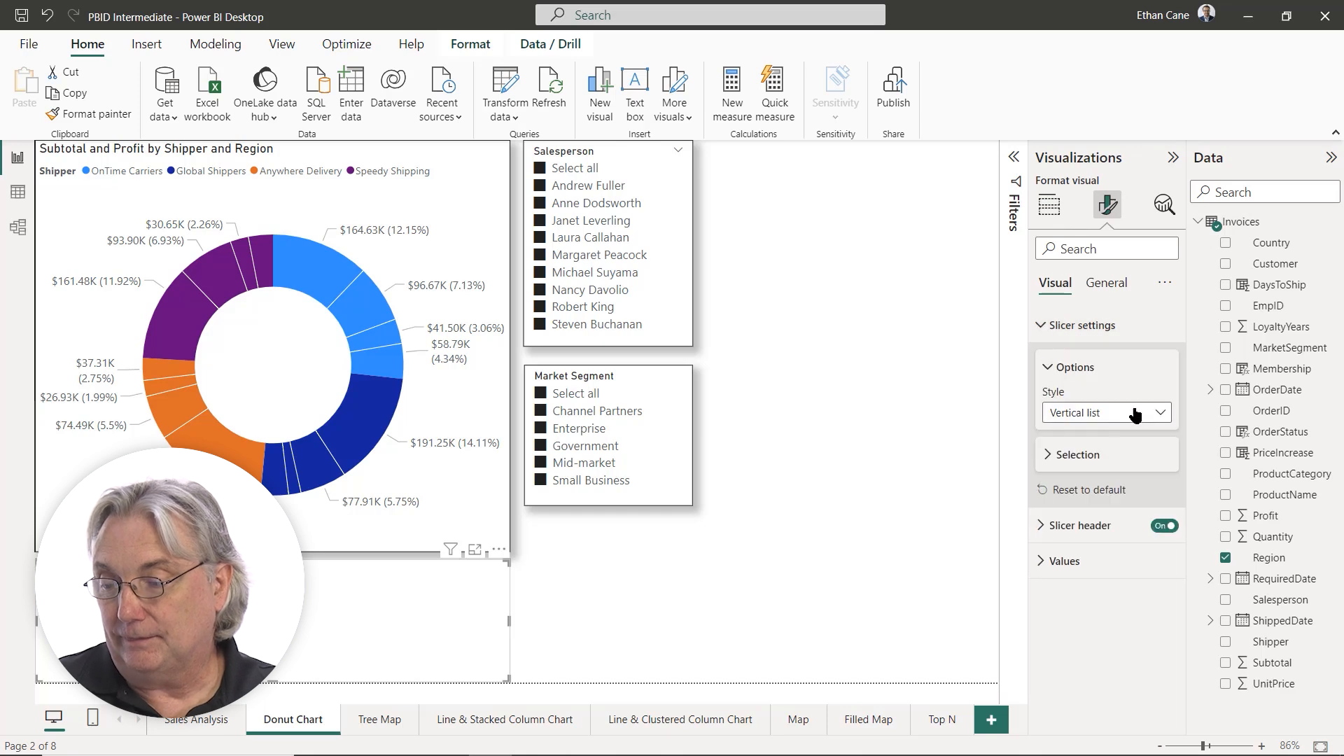
pyautogui.click(1161, 414)
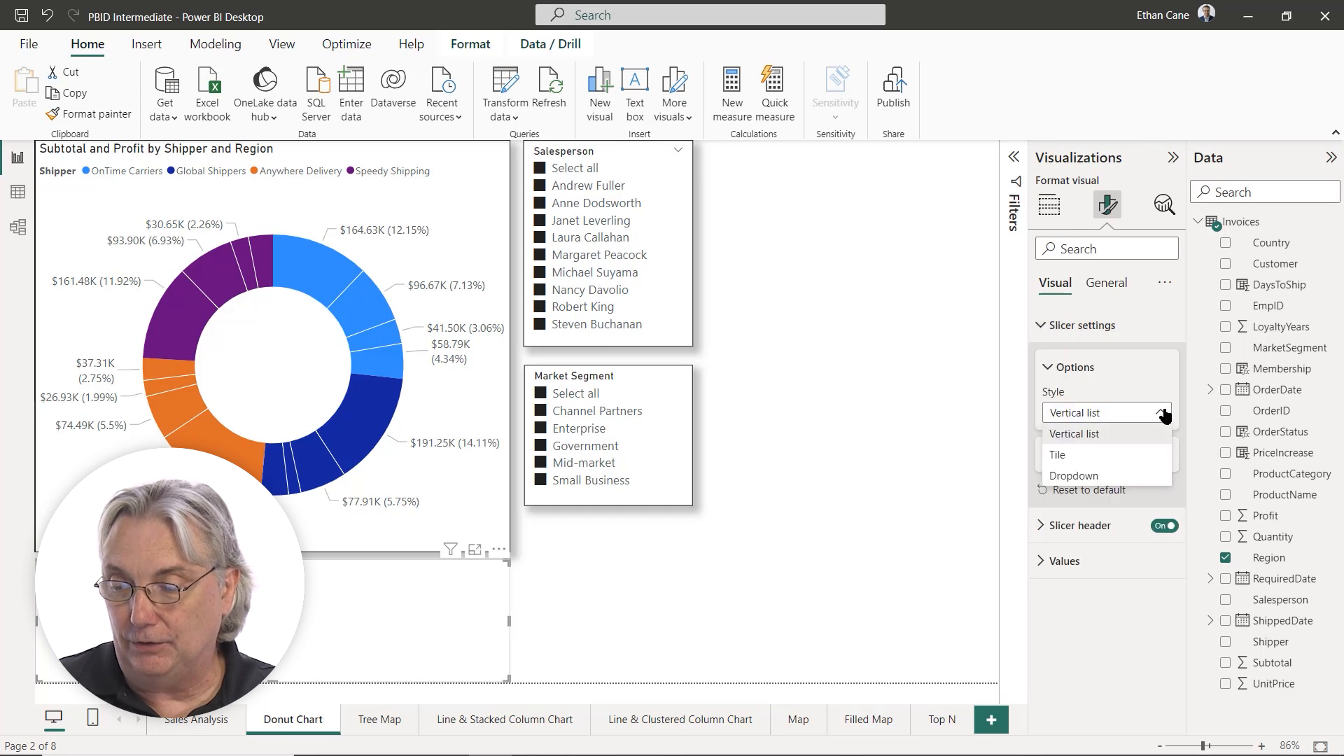
pyautogui.click(1091, 456)
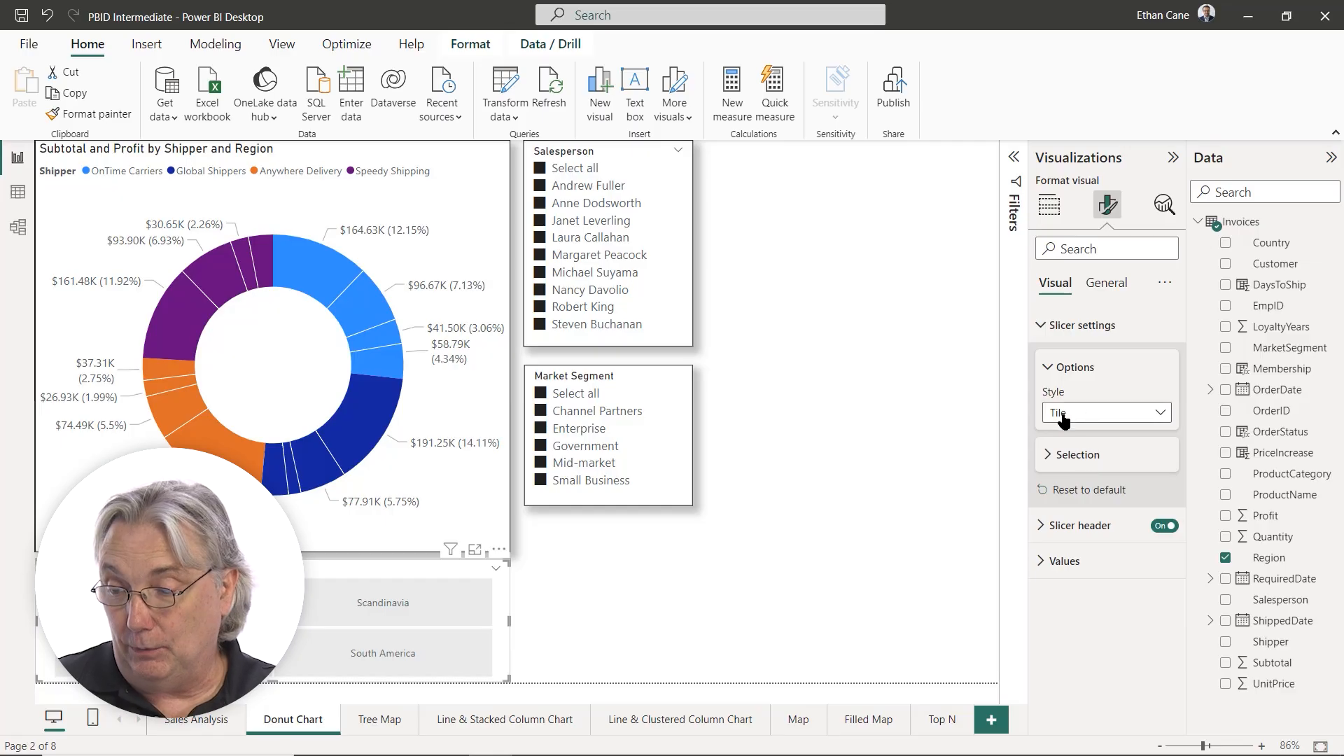
# Turn on the "Select all" option for the Region slicer
pyautogui.click(1050, 456)
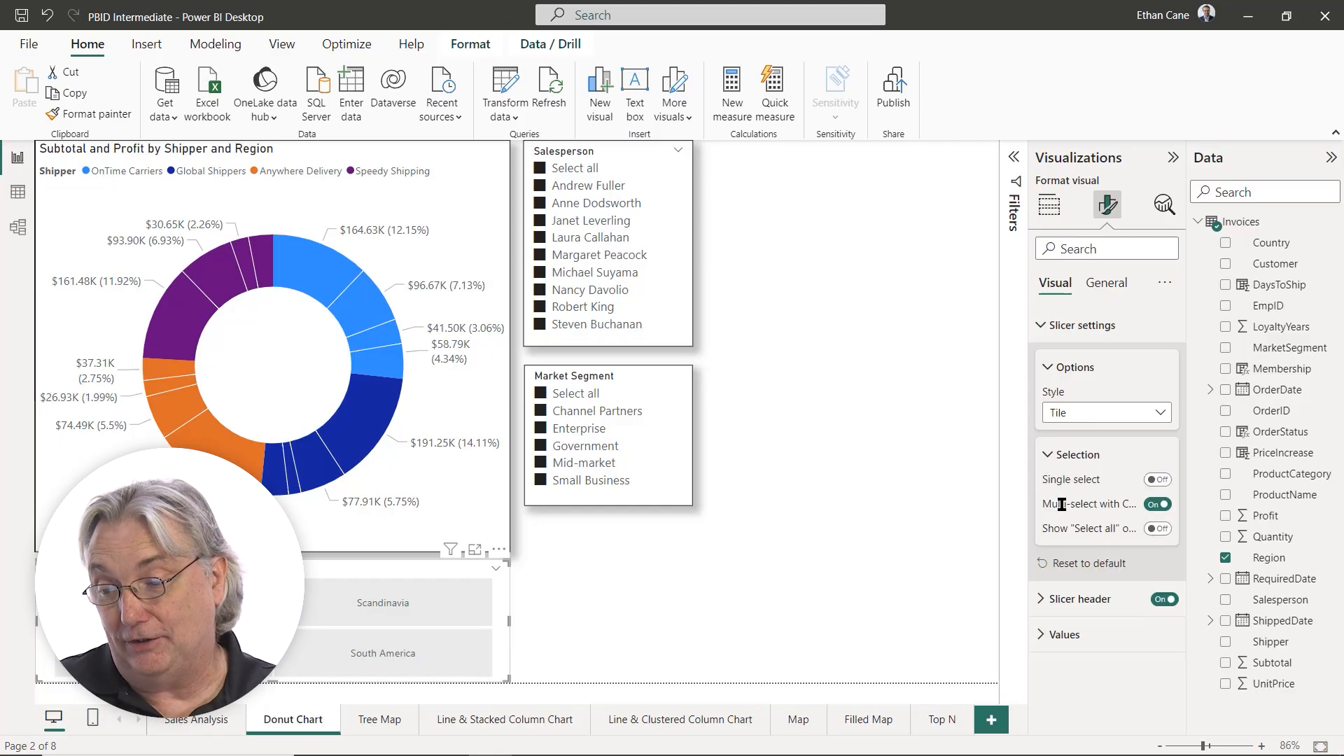
pyautogui.click(1158, 529)
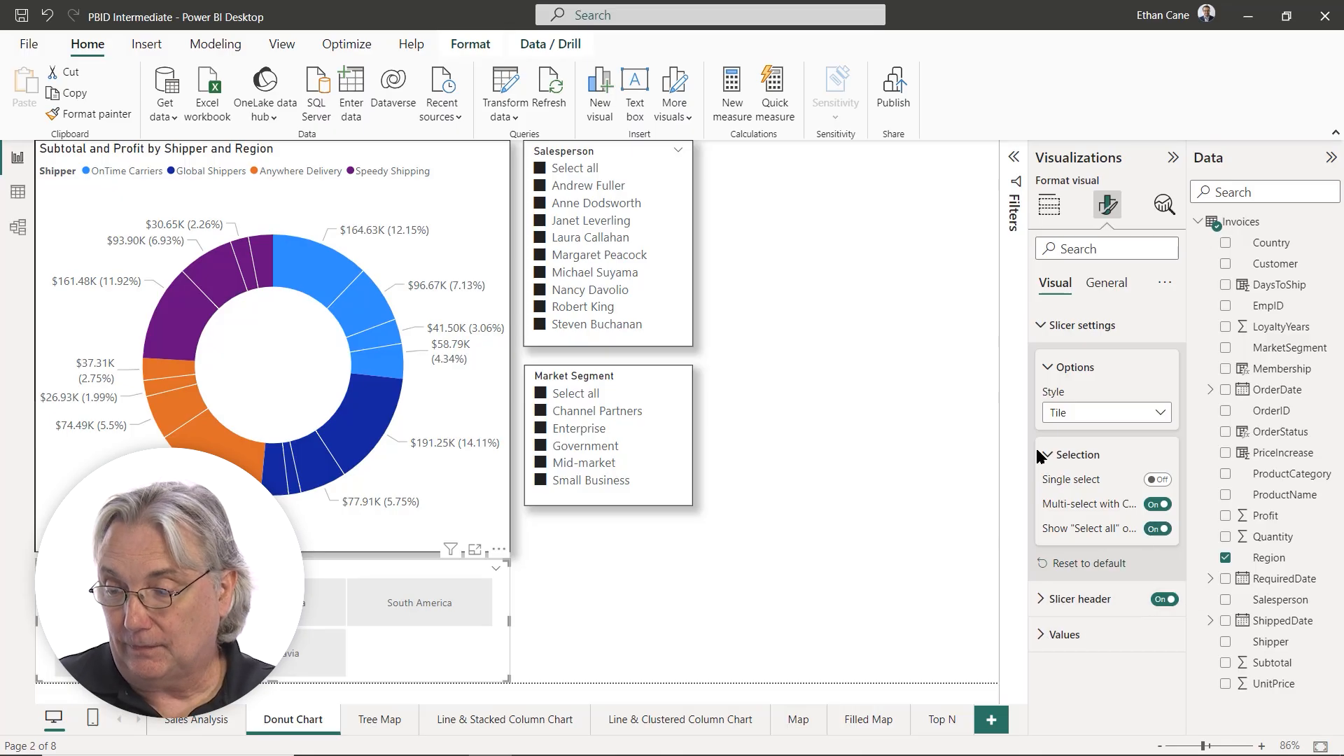
pyautogui.click(1048, 369)
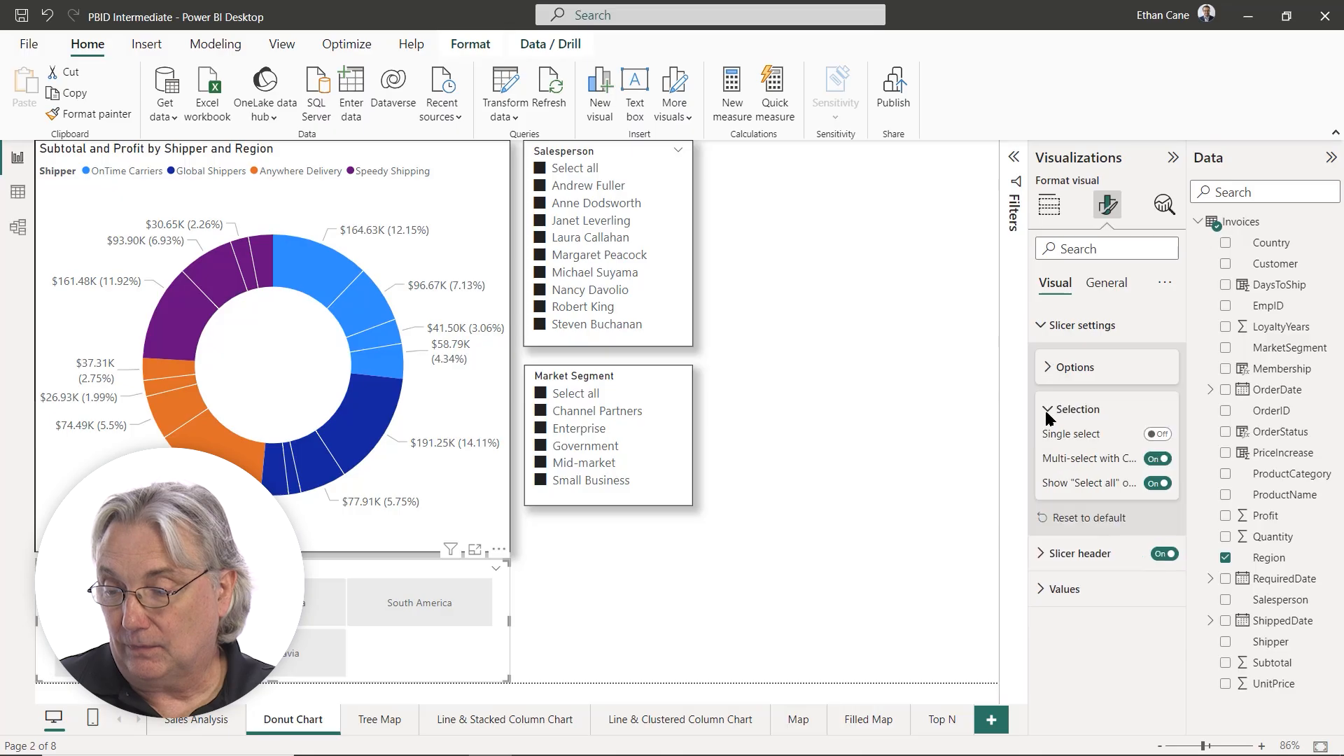
# Set the Region slicer's values font size to 13
pyautogui.click(1046, 594)
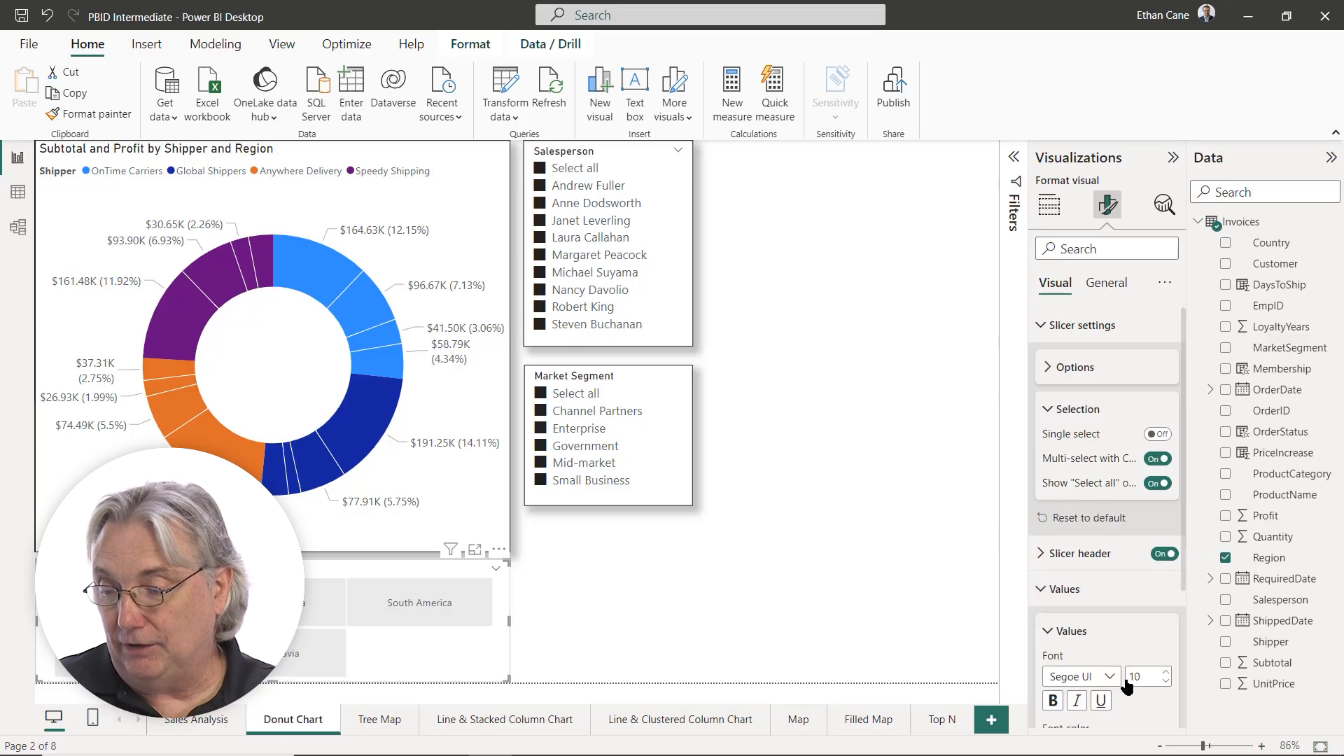
pyautogui.click(1165, 671)
pyautogui.click(1166, 670)
pyautogui.click(1166, 670)
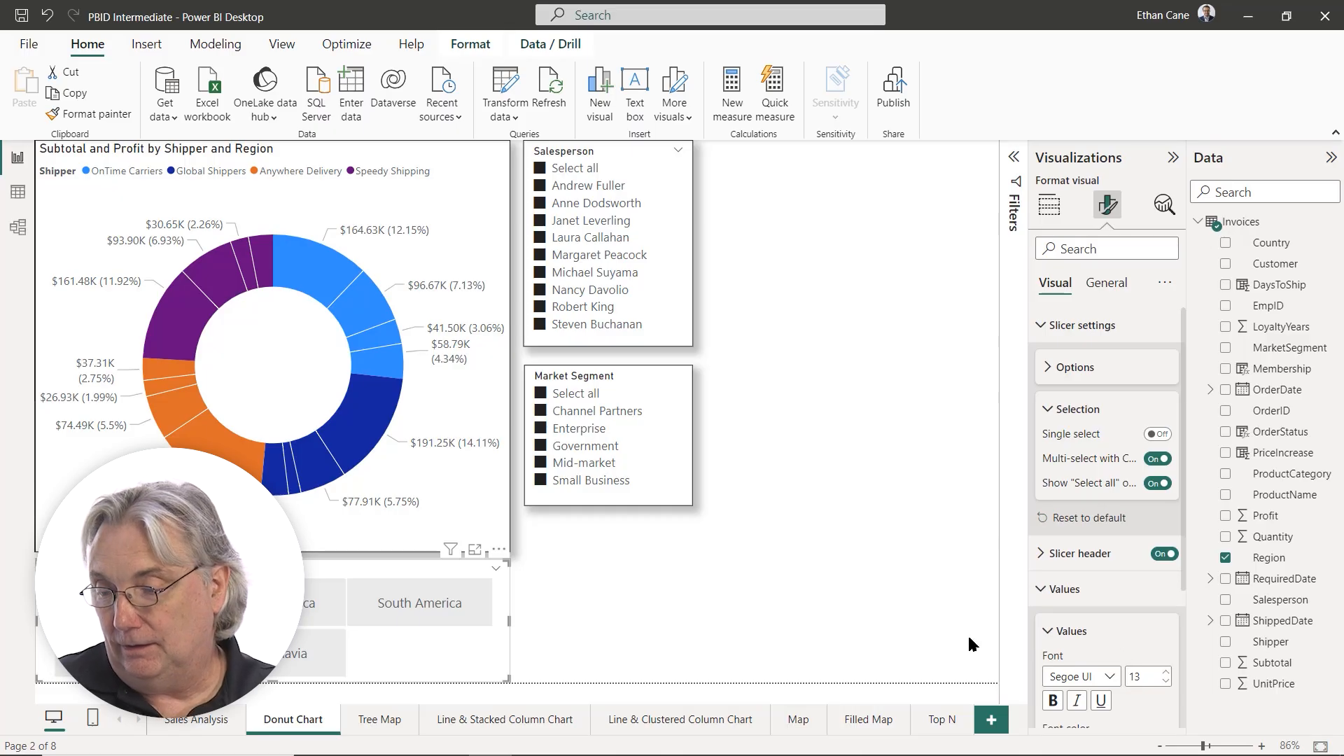
# Turn on the visual border and shadow effects for the Region slicer
pyautogui.click(1098, 287)
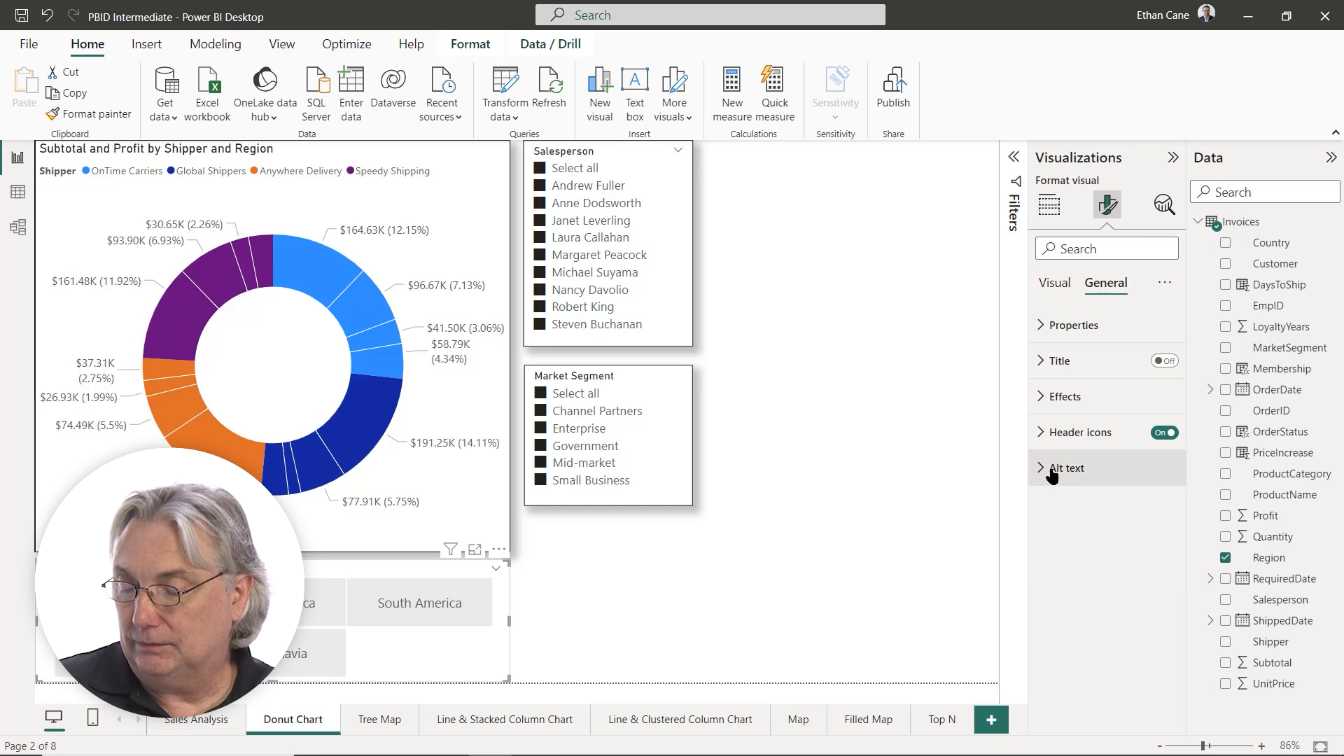
pyautogui.click(1040, 396)
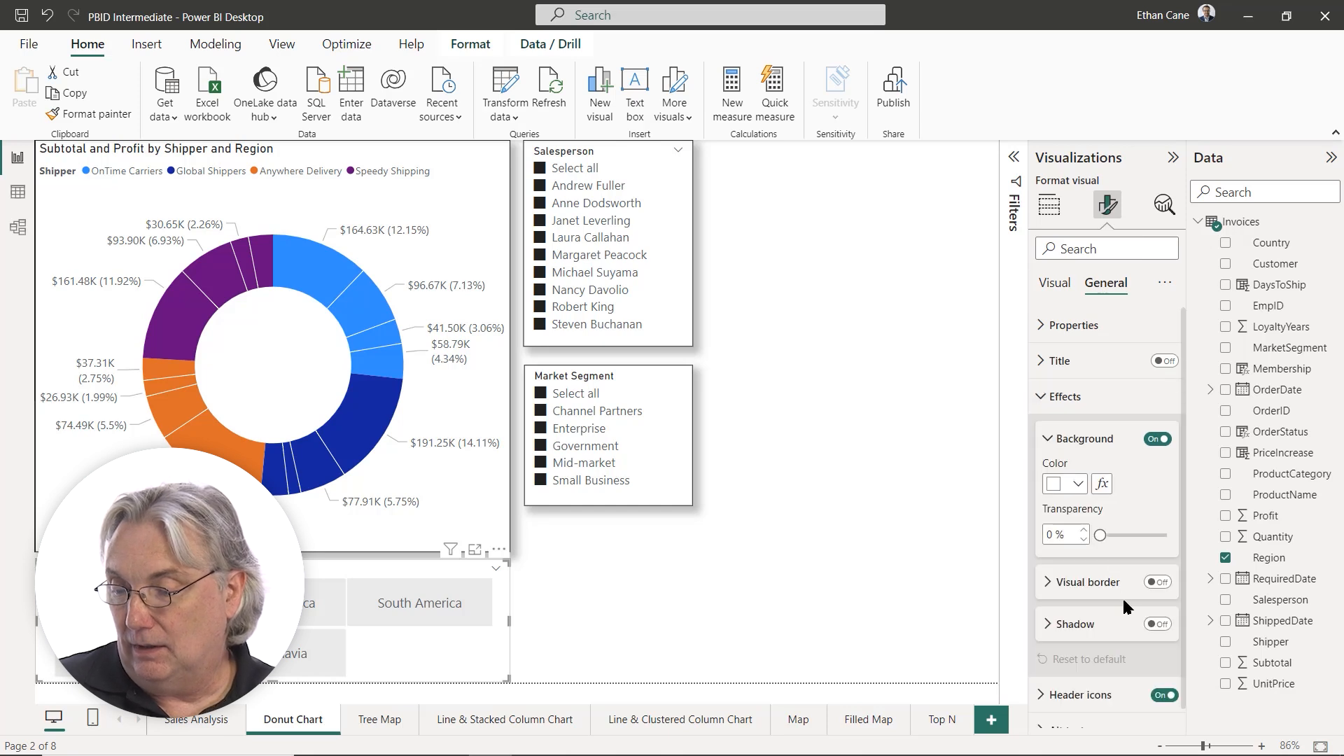
pyautogui.click(1161, 586)
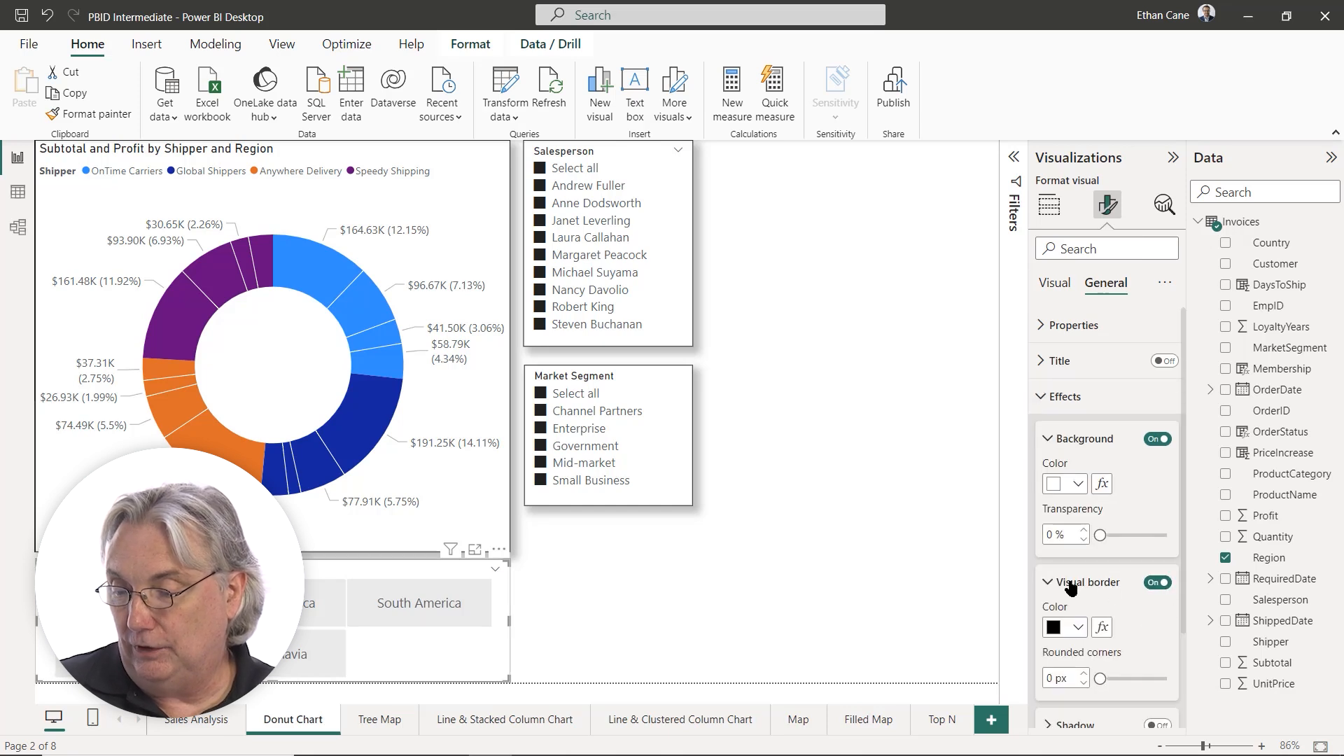
pyautogui.click(1049, 584)
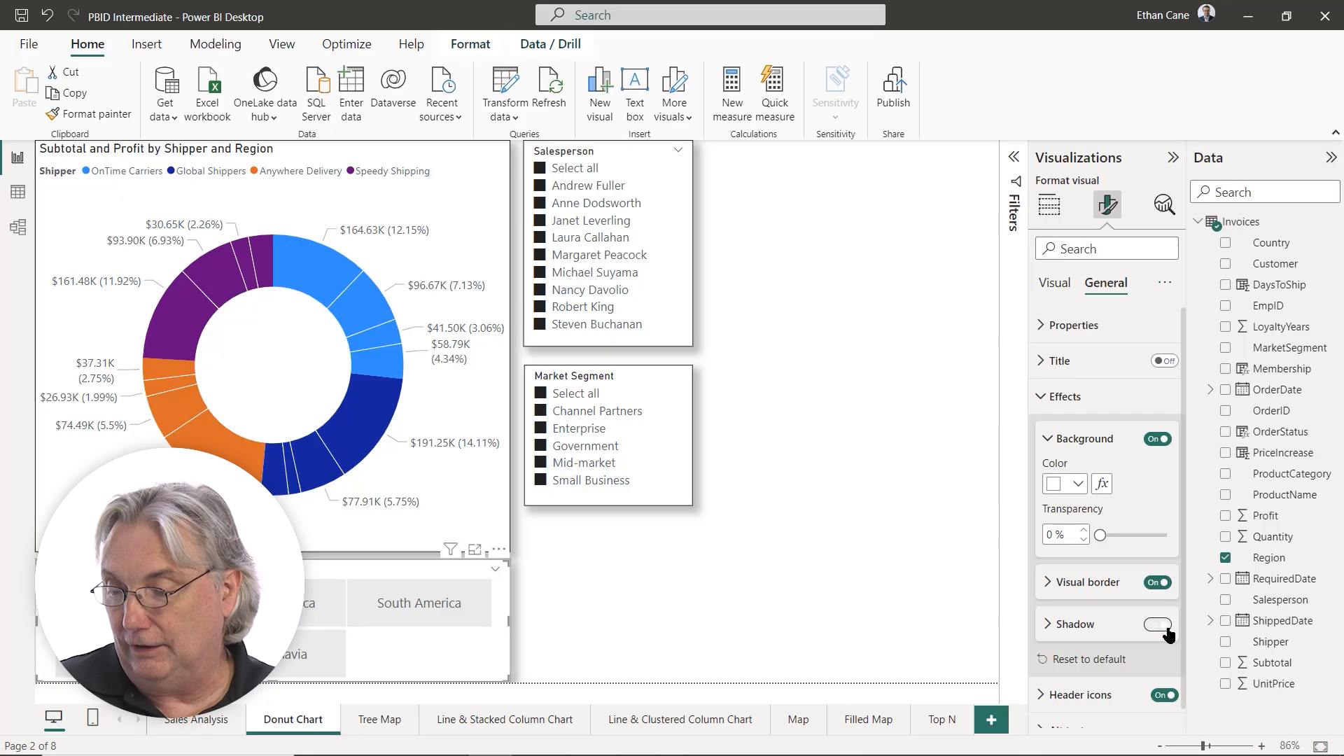
pyautogui.click(1160, 625)
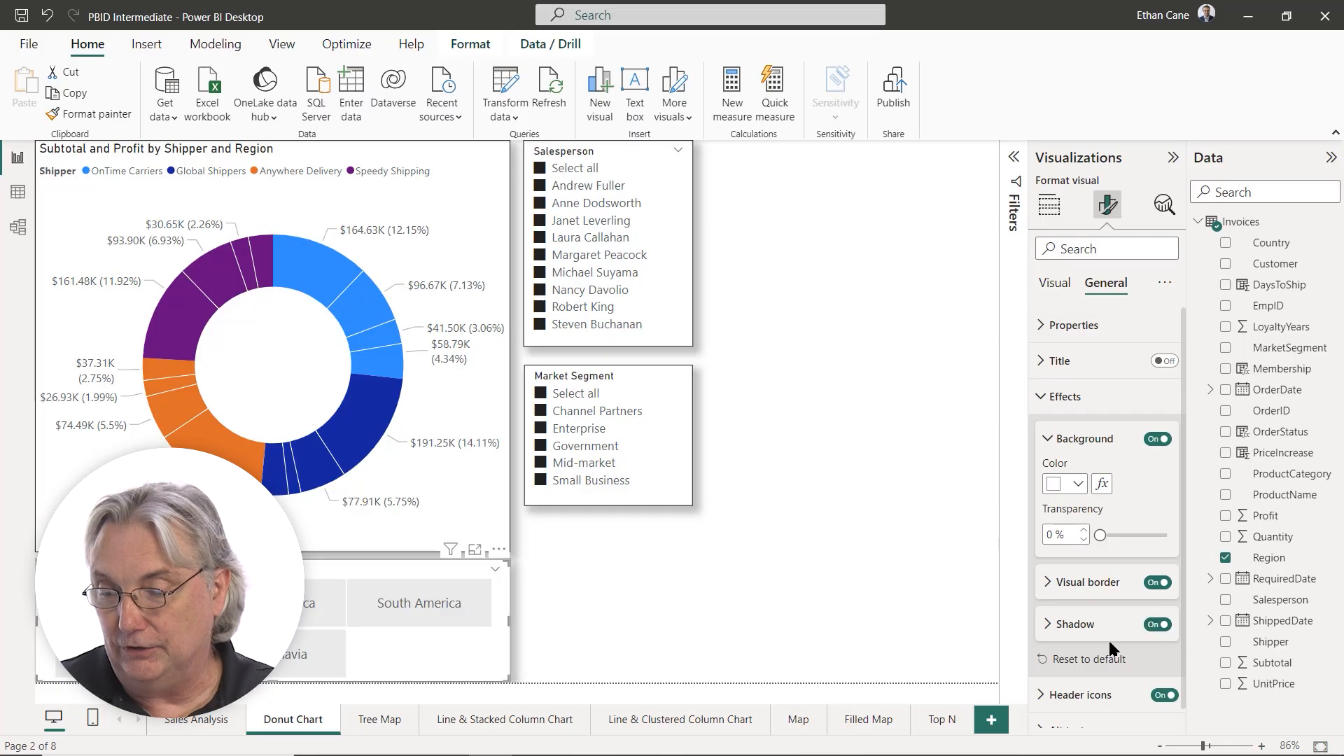
pyautogui.click(759, 607)
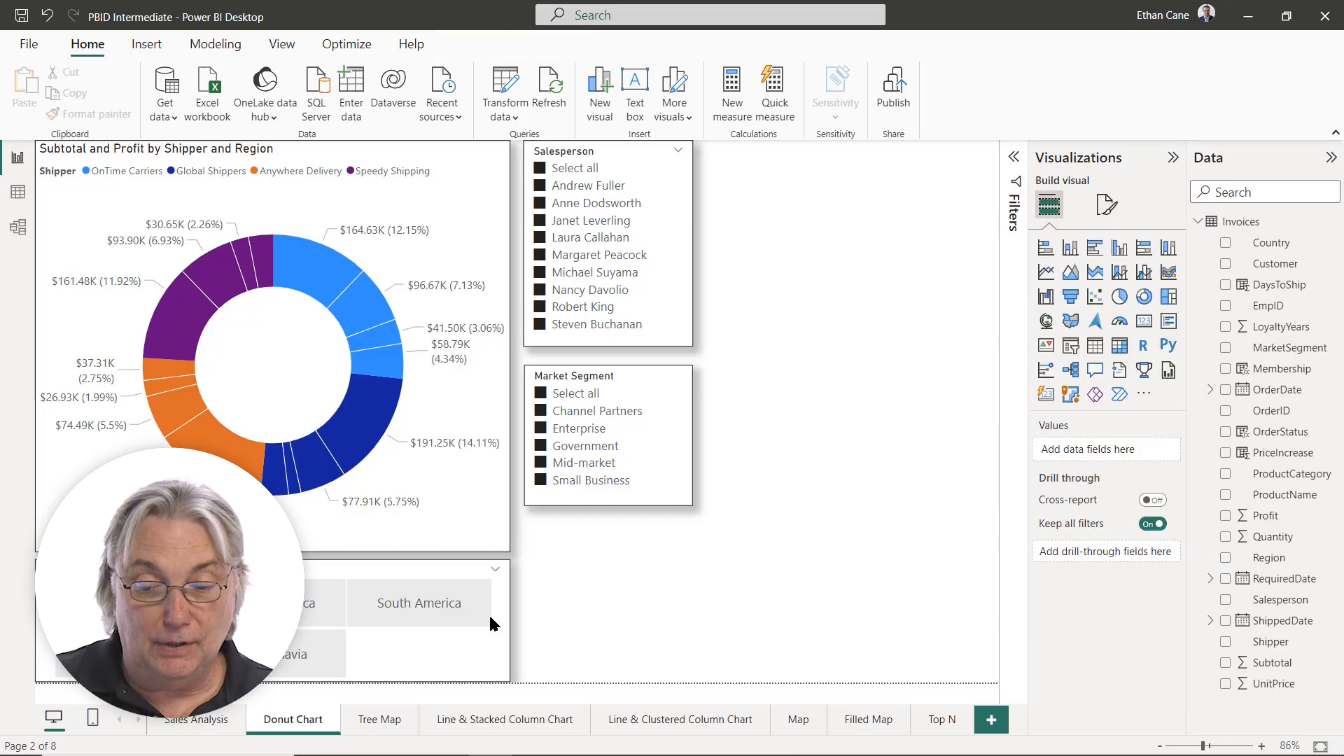
# Test the Region slicer by filtering the donut chart with individual tiles in turn, including Scandinavia and South America
pyautogui.click(286, 651)
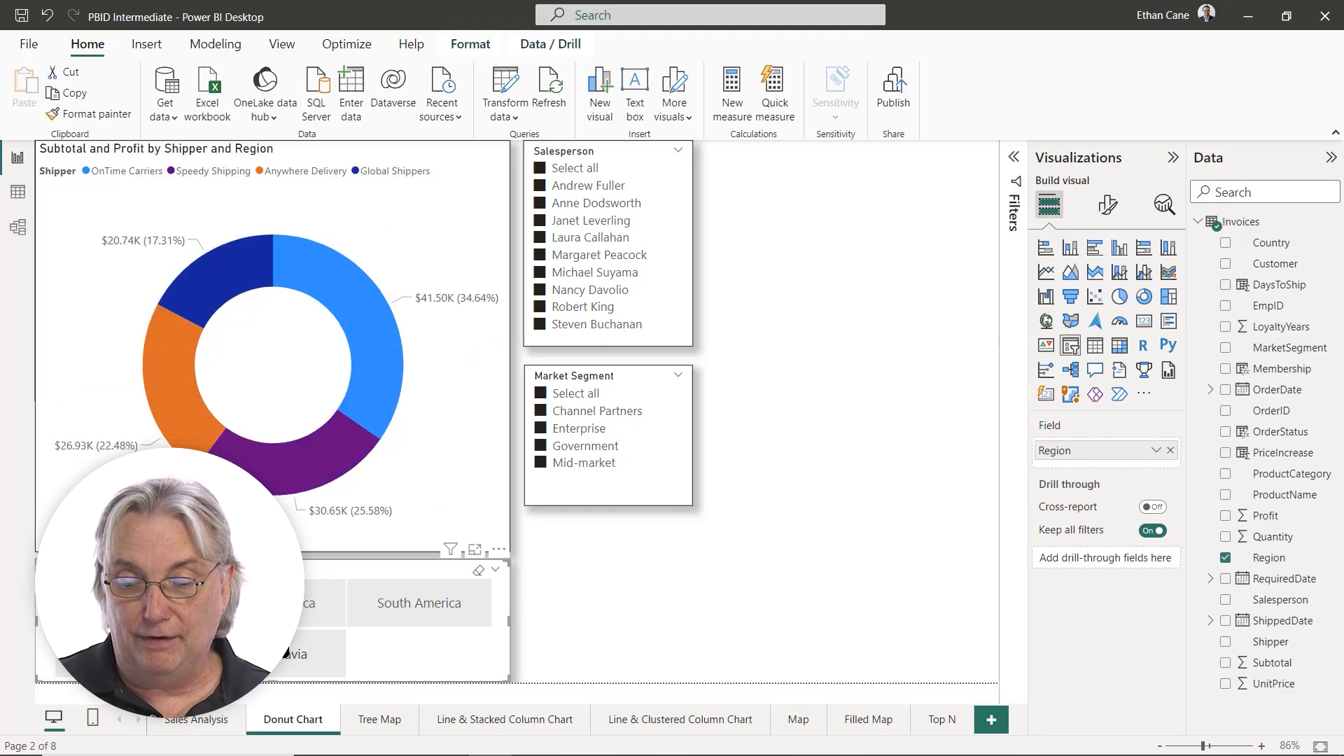
pyautogui.click(289, 603)
pyautogui.click(408, 603)
pyautogui.click(409, 603)
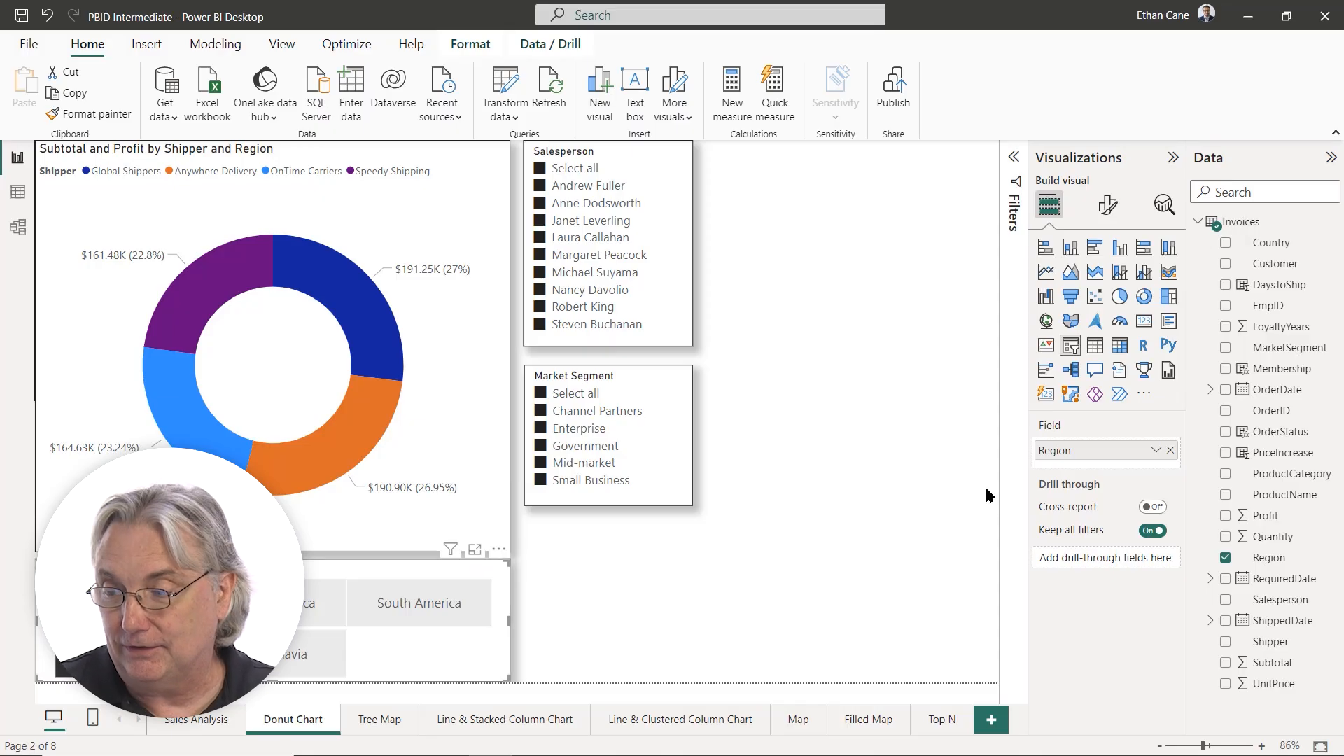
# Review the style options available for the Region slicer
pyautogui.click(1108, 207)
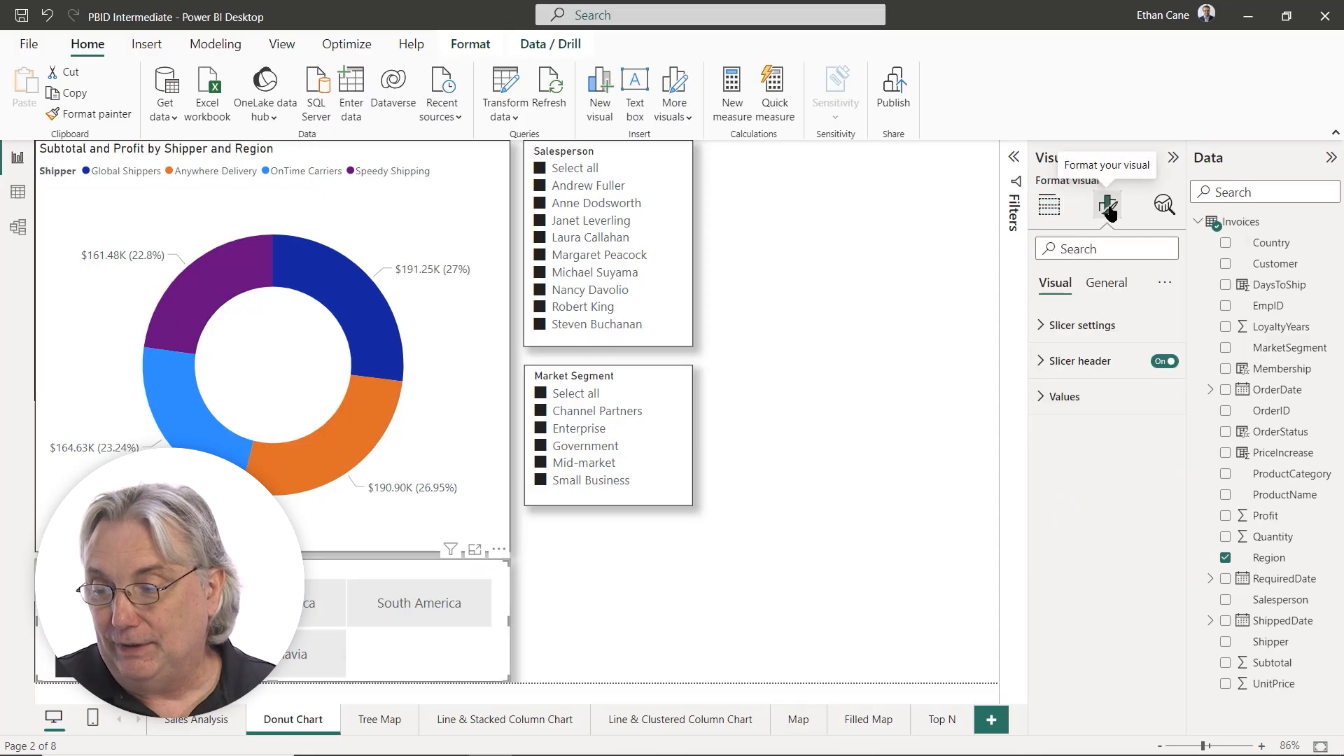
pyautogui.click(1039, 327)
pyautogui.click(1110, 413)
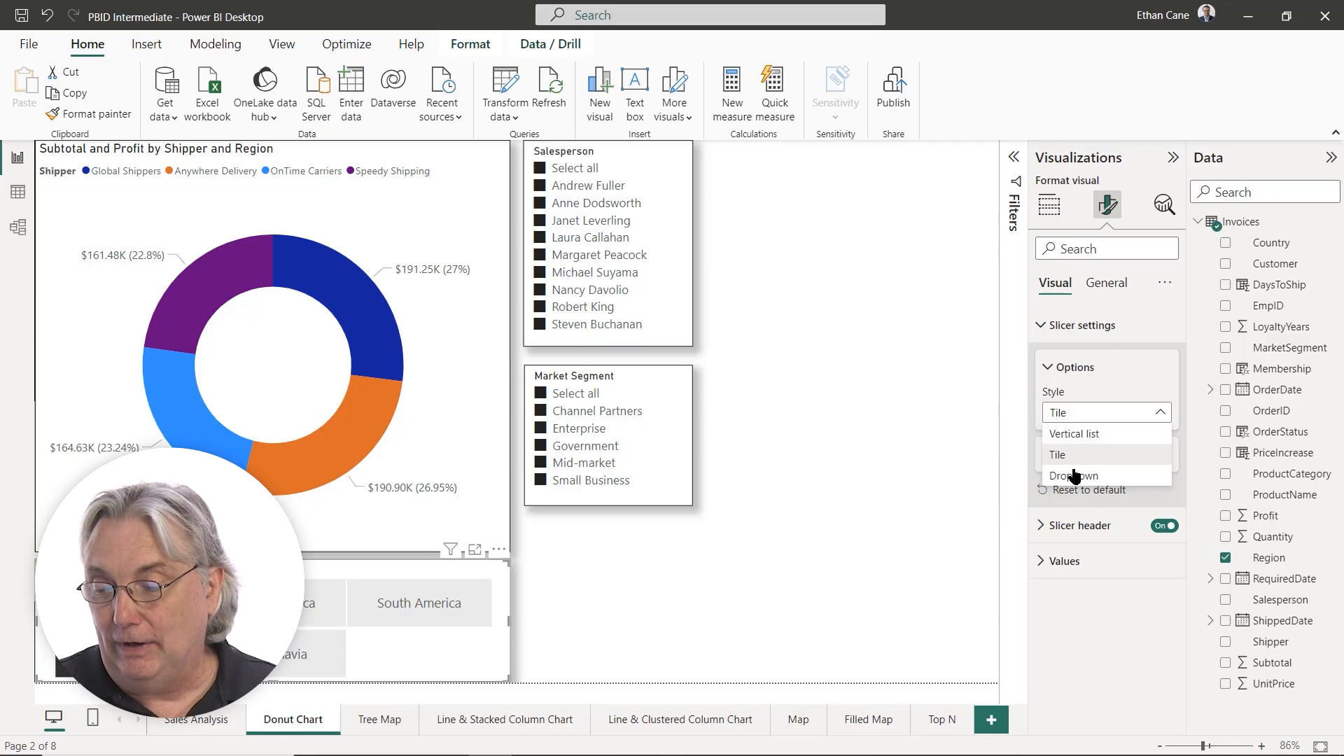
pyautogui.click(1092, 644)
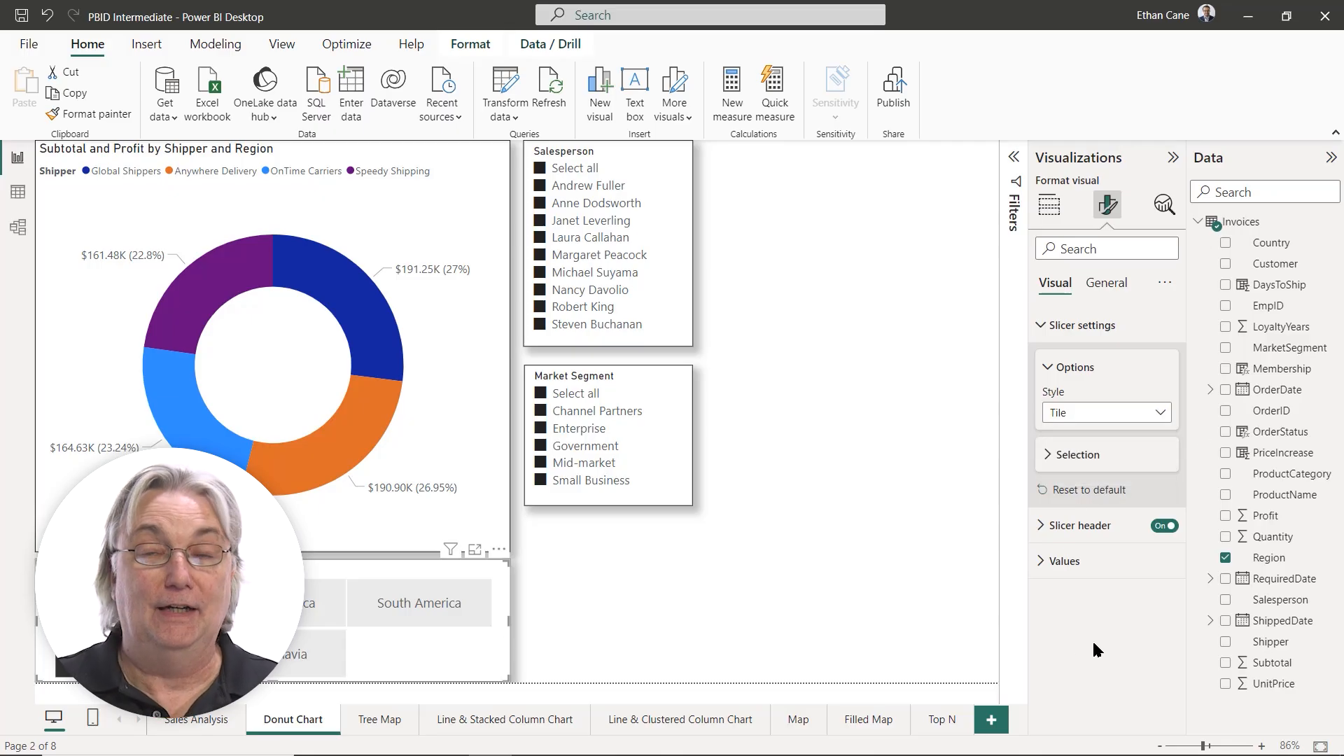